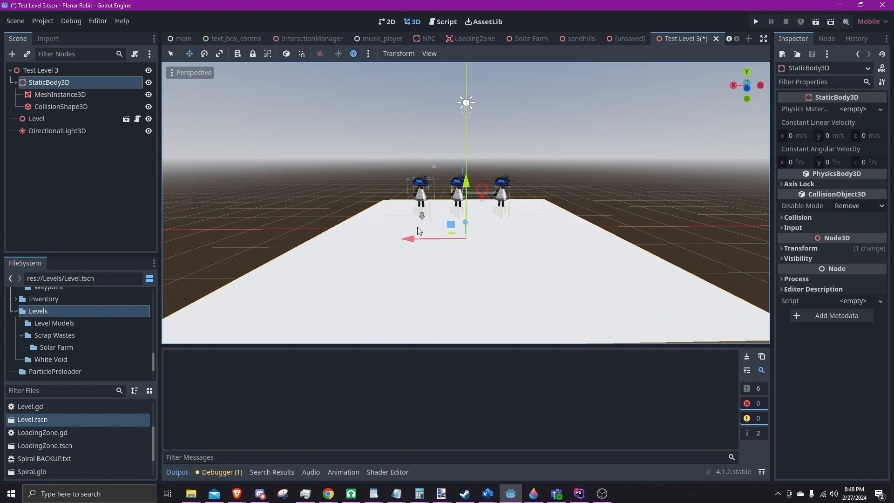
Add an instance of NPC.tscn from the Interaction/Interactables/NPC folder as a child of the Test Level 3 root node
mouse_move(407, 253)
middle_mouse_down()
mouse_move(407, 241)
mouse_move(428, 259)
mouse_move(418, 263)
middle_mouse_up()
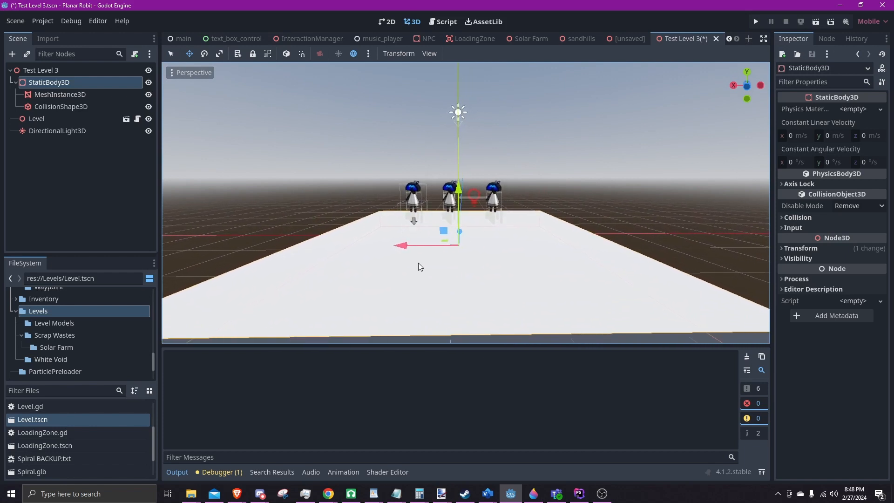
scroll(43, 305, "up", 5)
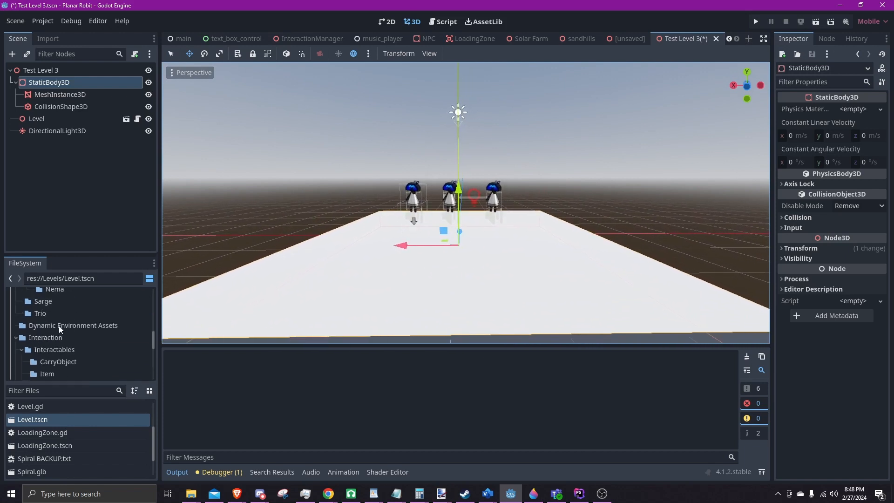
scroll(56, 321, "down", 2)
left_click(48, 313)
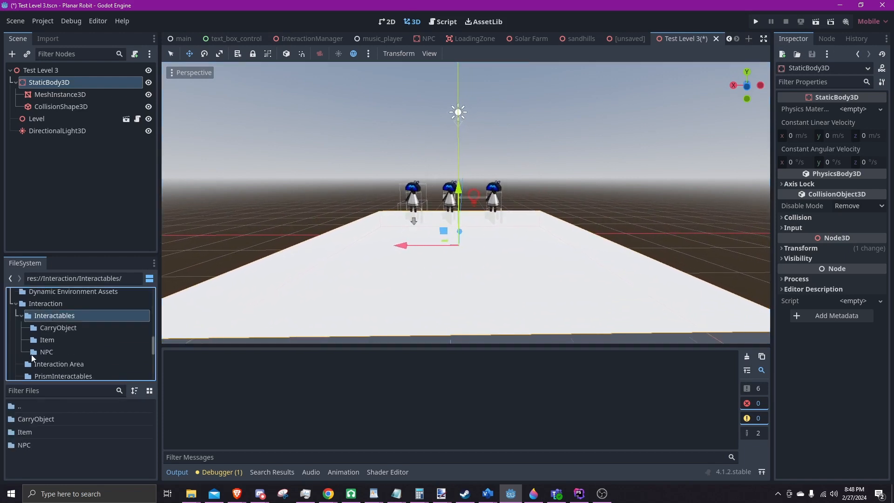
key("Up")
key("Down")
double_click(24, 445)
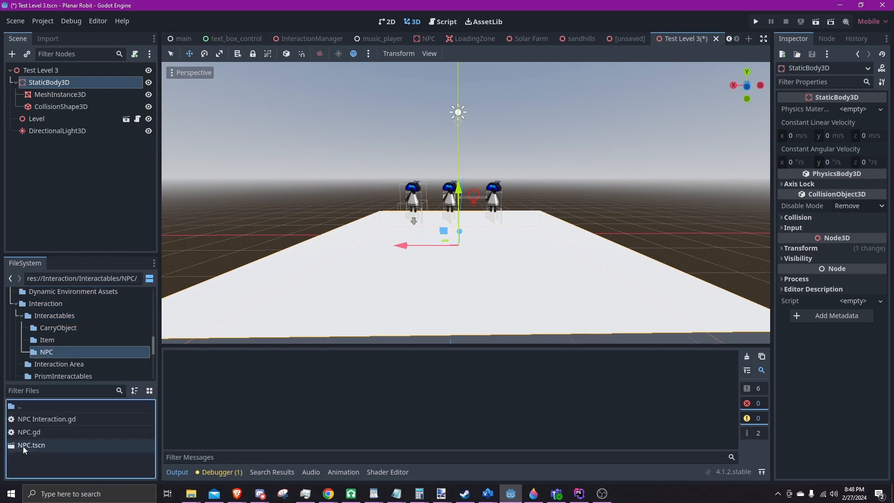
left_click_drag(27, 446, 41, 151)
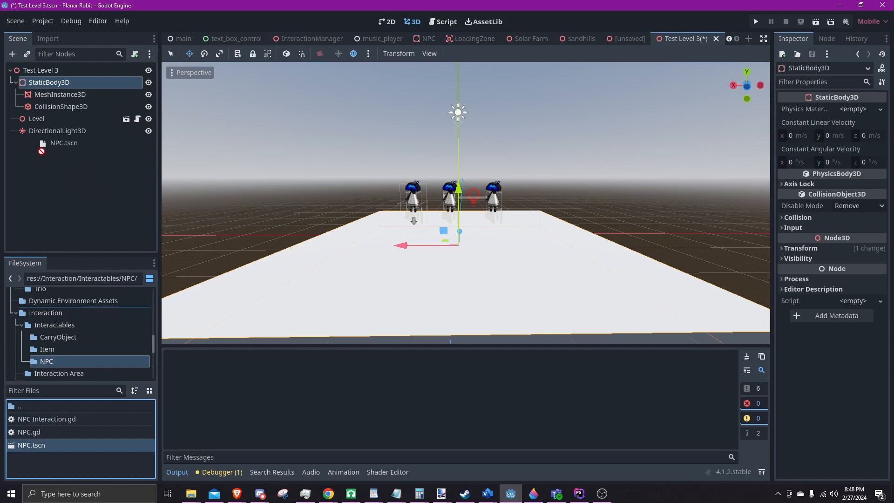
left_click_drag(31, 445, 41, 70)
Raise the new NPC along the Y axis so it stands on the white platform
left_click_drag(461, 253, 461, 179)
mouse_move(384, 242)
middle_mouse_down()
mouse_move(445, 247)
mouse_move(379, 242)
middle_mouse_up()
scroll(452, 164, "up", 5)
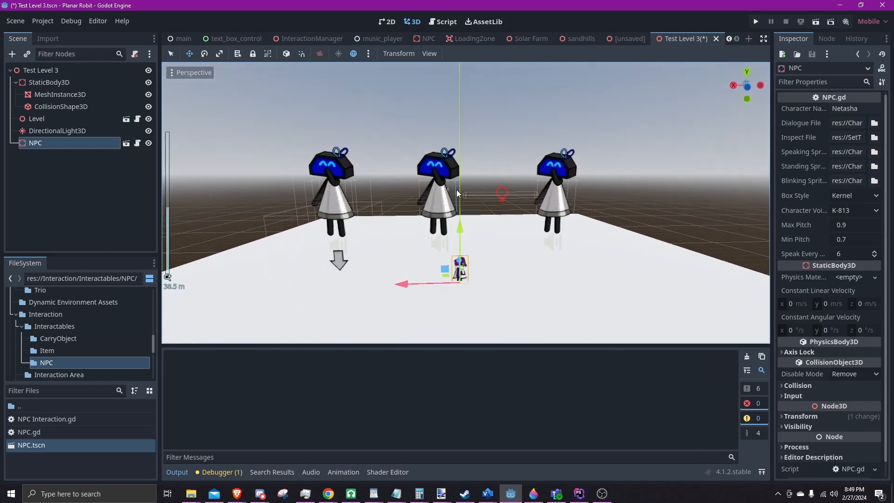
left_click_drag(459, 231, 459, 192)
Scale the NPC up uniformly to roughly match the height of the three robots behind it
middle_click_drag(473, 249, 404, 247, "shift")
scroll(403, 247, "up", 4)
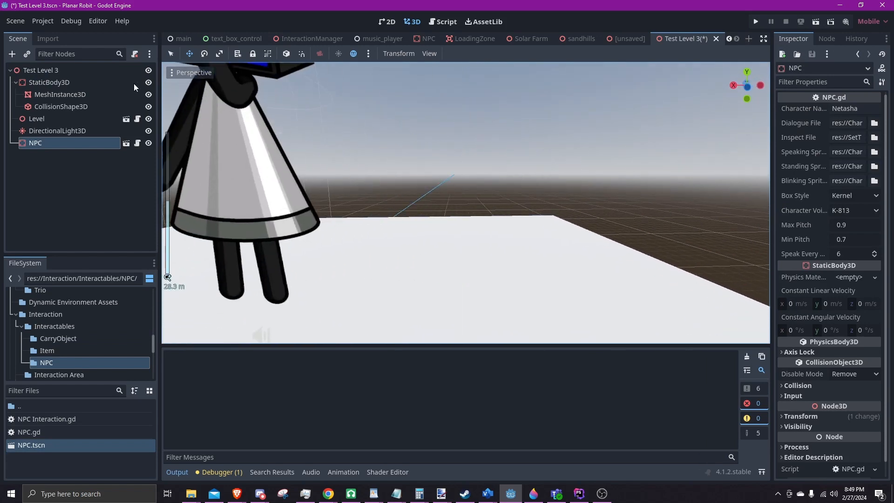
middle_click_drag(266, 148, 282, 150, "shift")
scroll(309, 180, "down", 2)
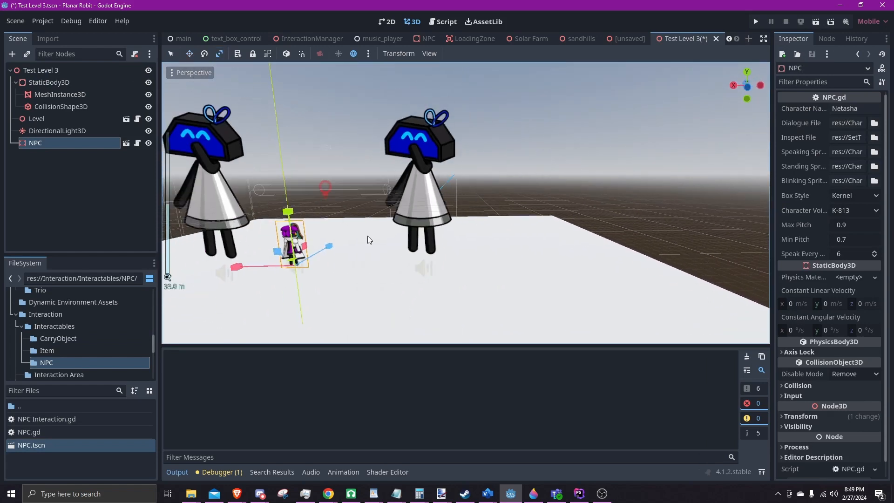
middle_click_drag(367, 235, 416, 201, "shift")
left_click_drag(425, 195, 452, 119)
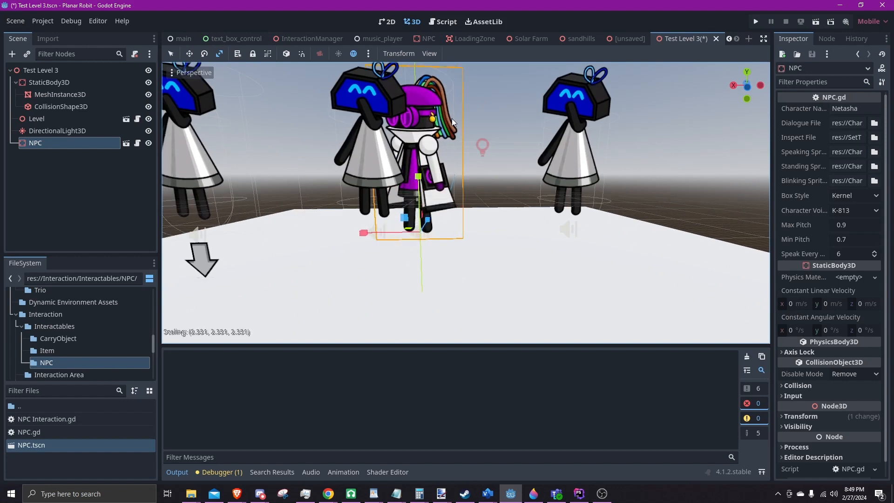
Move the NPC in the negative X direction, away from the three robots, to an empty area of the platform
scroll(452, 118, "down", 2)
left_click(189, 54)
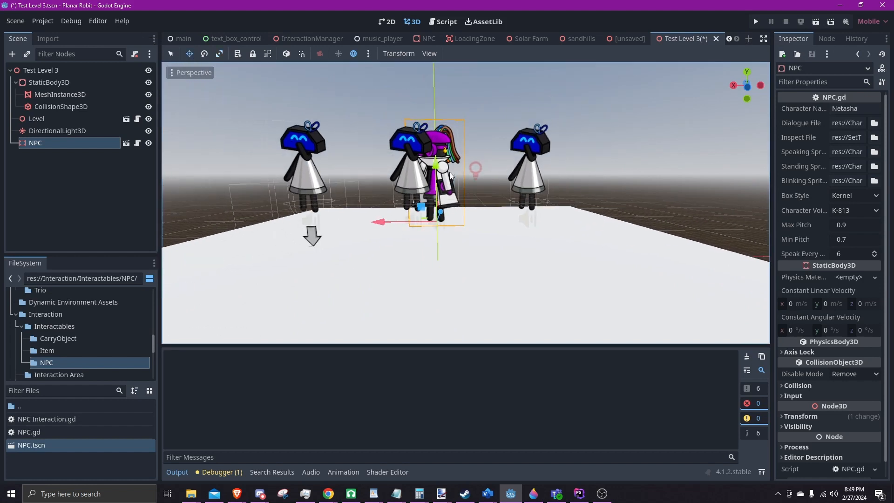
left_click_drag(437, 176, 586, 261)
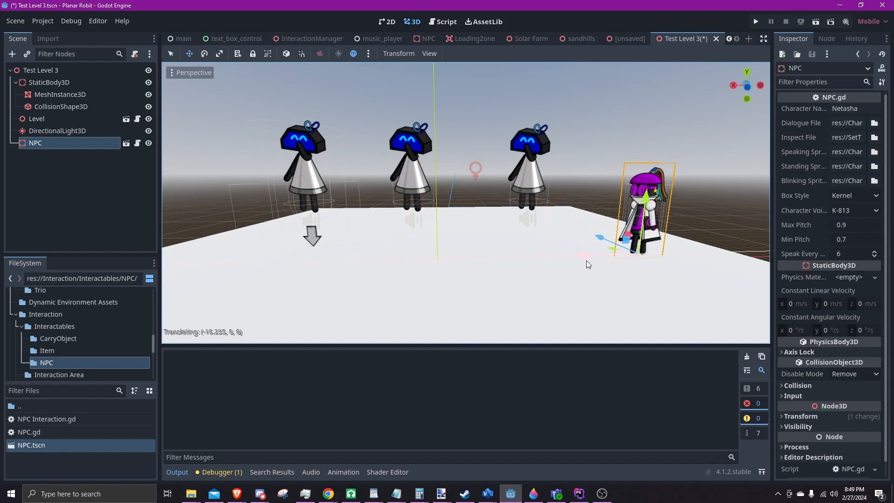
Frame and reselect the NPC node, and open its Character Name property for editing
key("f")
left_click(56, 131)
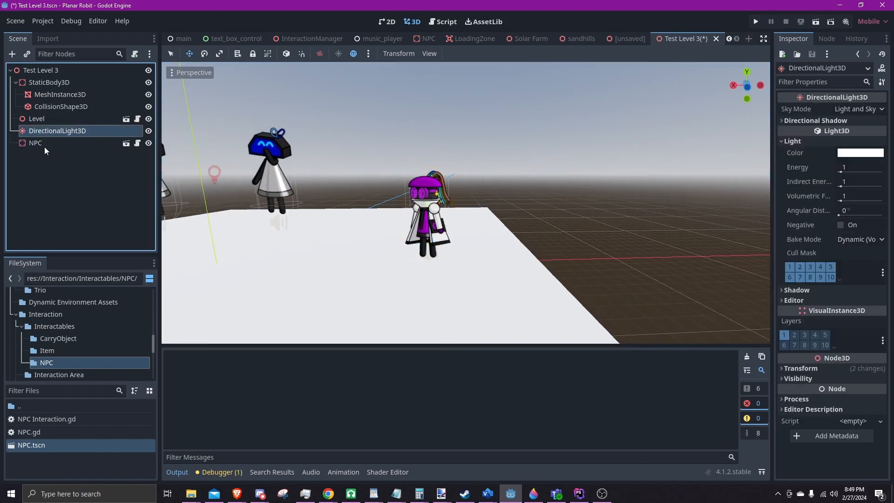
left_click(44, 143)
middle_click_drag(477, 223, 519, 202, "shift")
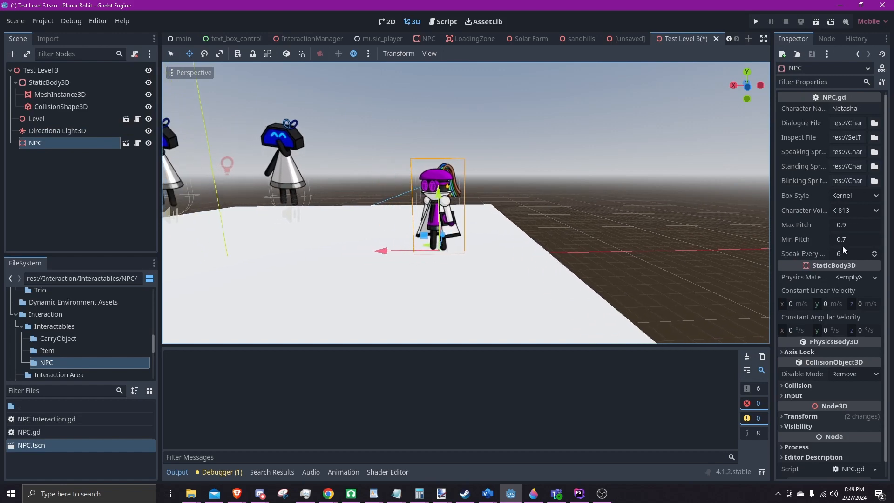
double_click(850, 109)
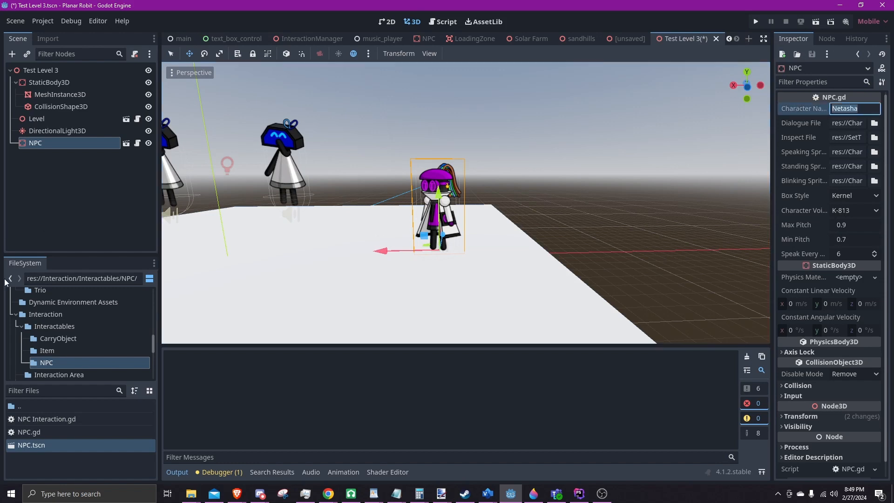
Look through the Characters/NPCs folders, including Dan, Davis, Nema, Netasha, Forge and Experimental, to check which character assets exist
scroll(19, 323, "up", 5)
left_click(46, 342)
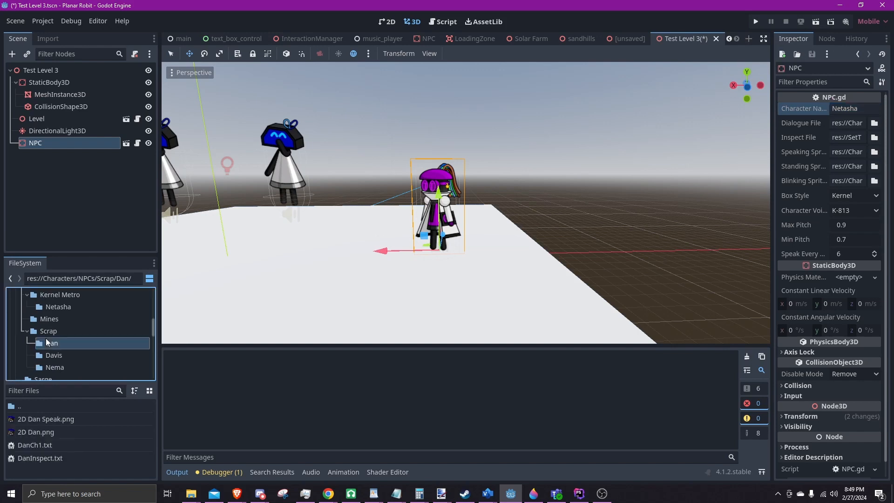
left_click(51, 355)
left_click(54, 366)
scroll(54, 367, "up", 1)
left_click(52, 320)
scroll(63, 339, "up", 2)
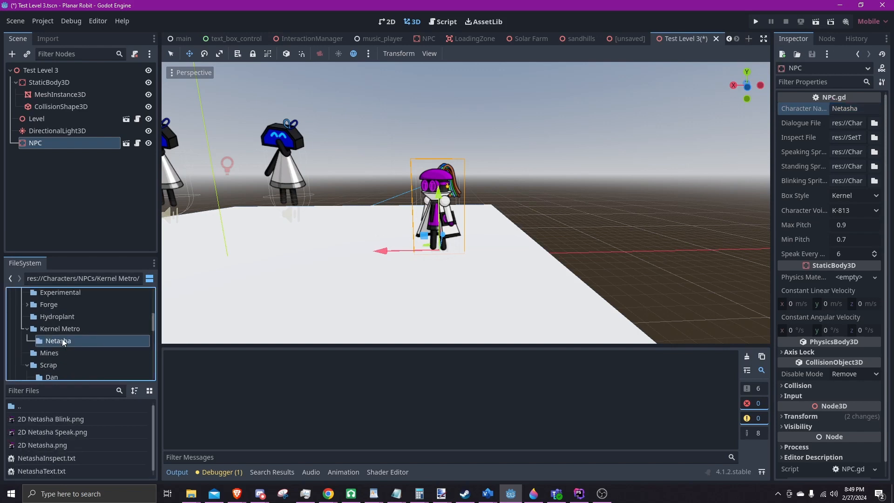
left_click(56, 307)
left_click(52, 313)
left_click(27, 326)
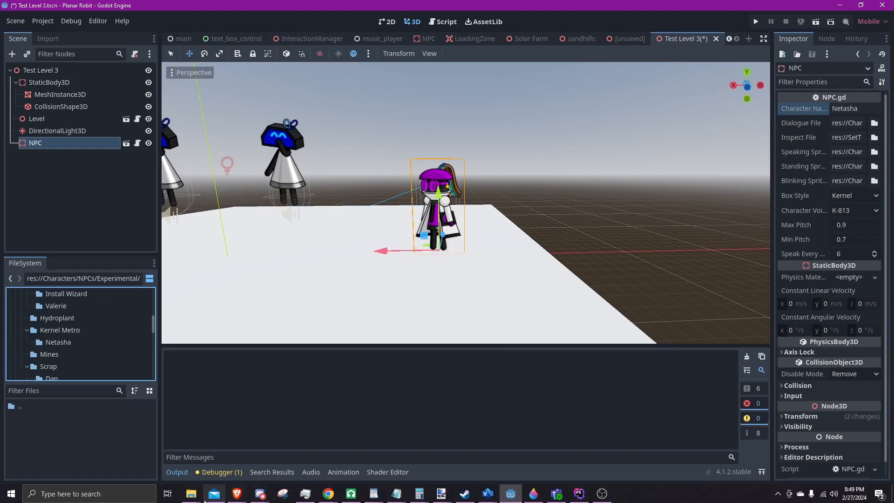
Switch to File Explorer, open the Alice folder under 2D Art/Scrap NPCs, and move its window aside to the other monitor
mouse_move(191, 494)
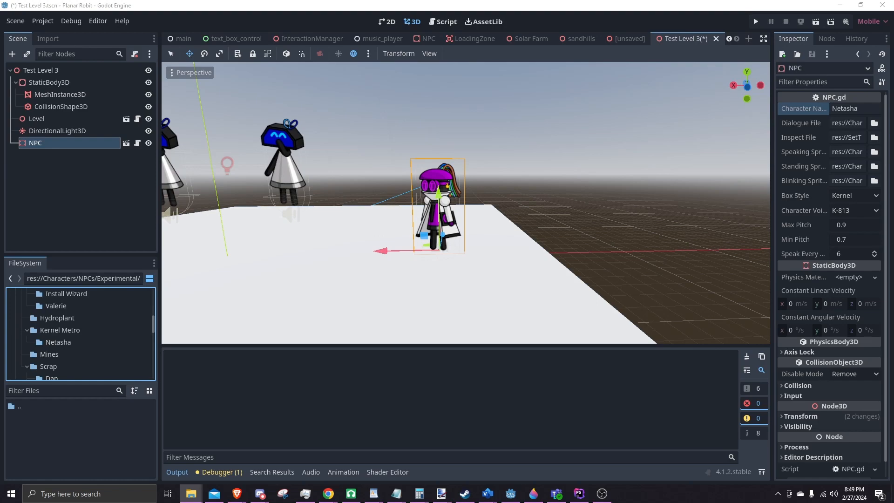
key("alt+Tab")
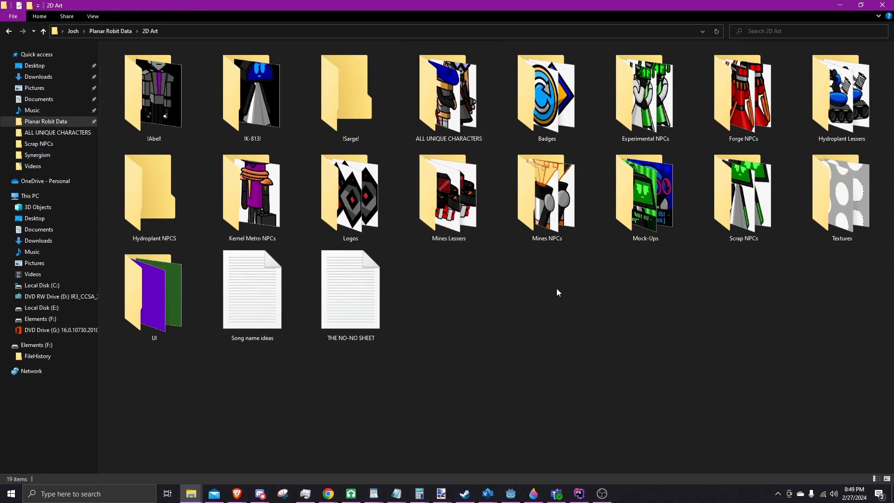
double_click(743, 196)
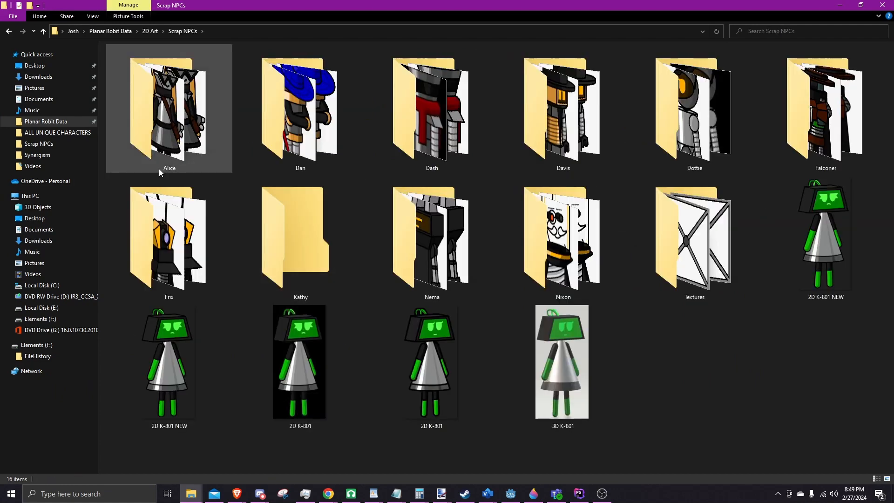
double_click(161, 168)
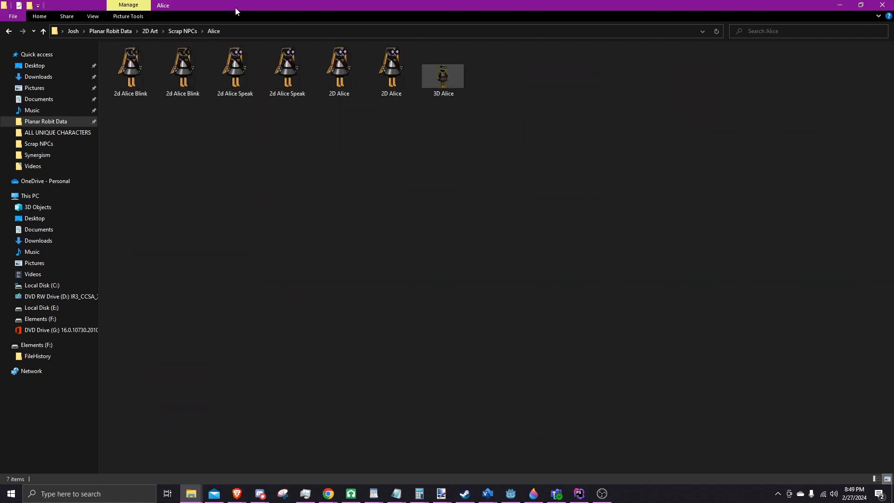
left_click_drag(236, 7, 893, 14)
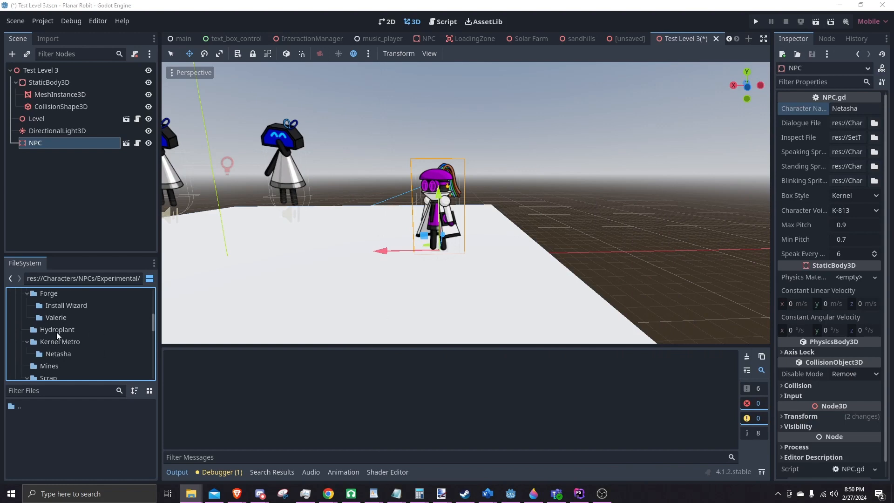
In Godot, create an Alice folder in Characters/NPCs/Scrap and import the 2d Alice Blink, 2d Alice Speak and 2D Alice PNG images into it
scroll(56, 331, "down", 1)
left_click(46, 354)
right_click(47, 355)
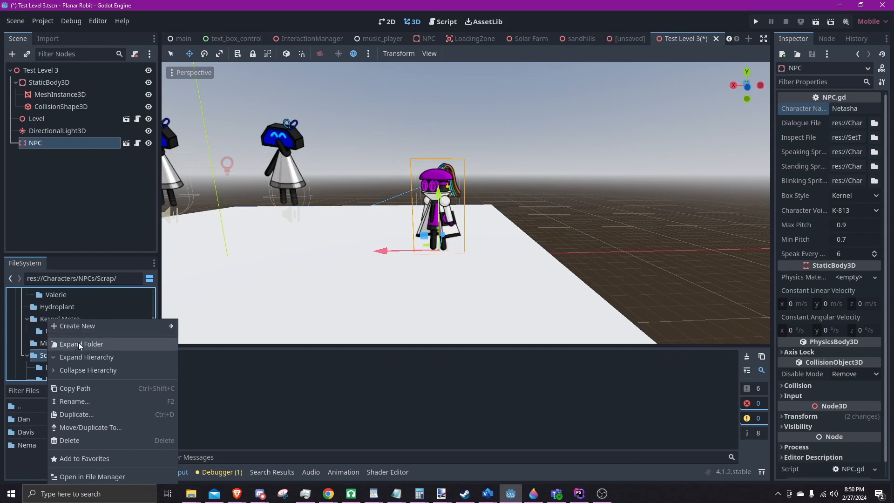
mouse_move(84, 328)
left_click(198, 327)
type("A")
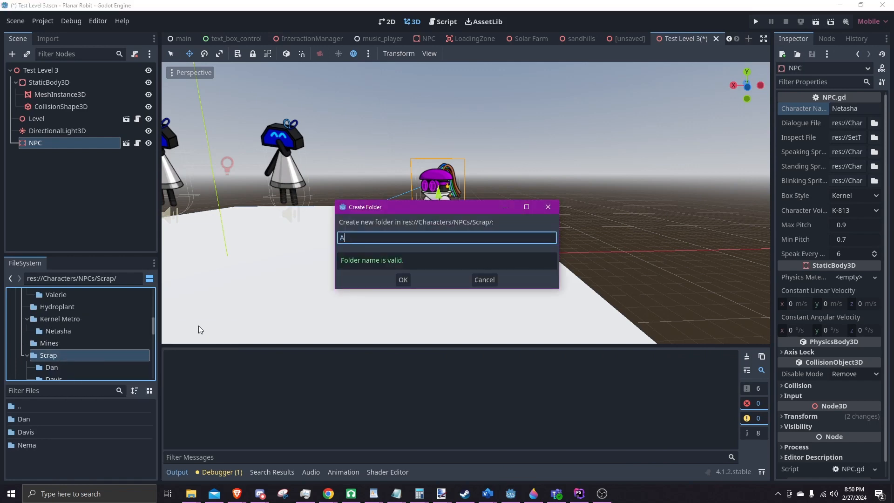
type("lice")
key("Return")
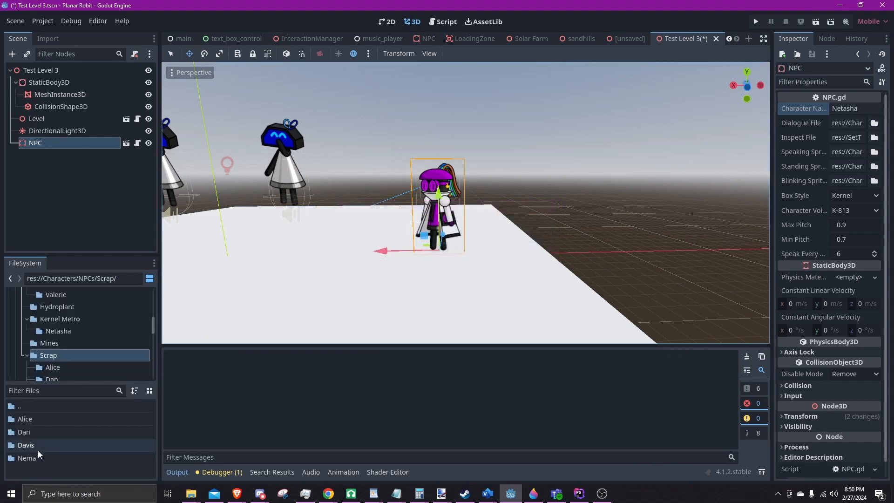
double_click(41, 418)
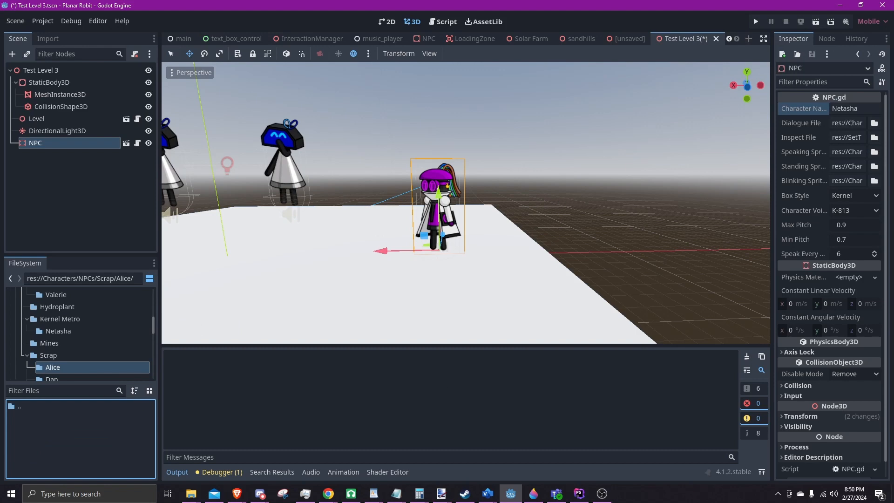
left_click_drag(160, 502, 71, 440)
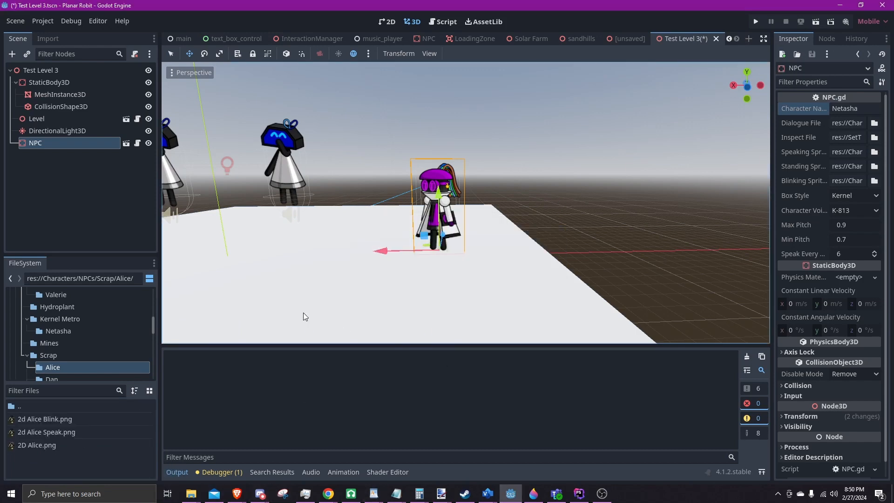
Assign 2D Alice.png as the NPC's standing sprite, 2d Alice Speak.png as its speaking sprite and 2d Alice Blink.png as its blinking sprite
scroll(300, 298, "up", 6)
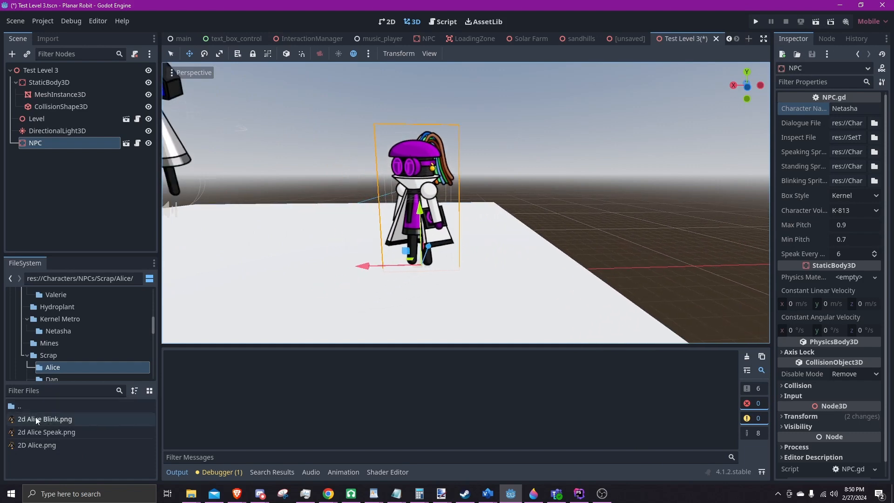
left_click_drag(34, 446, 840, 154)
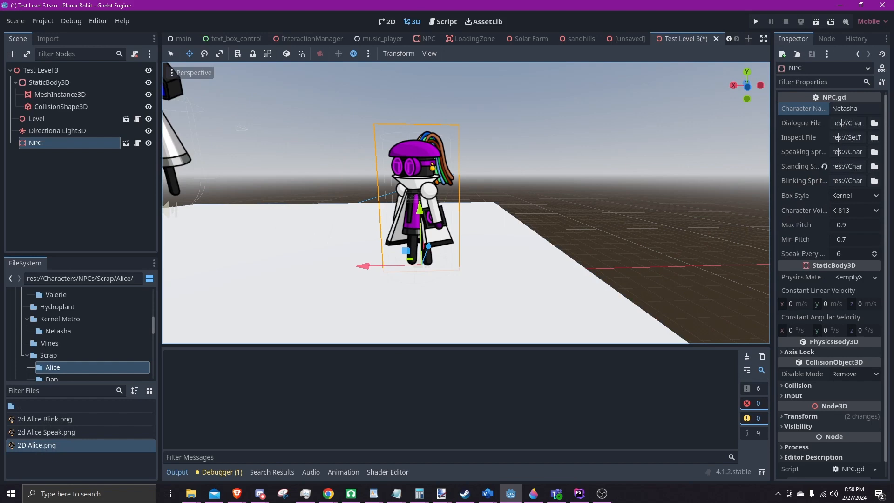
left_click_drag(46, 432, 803, 193)
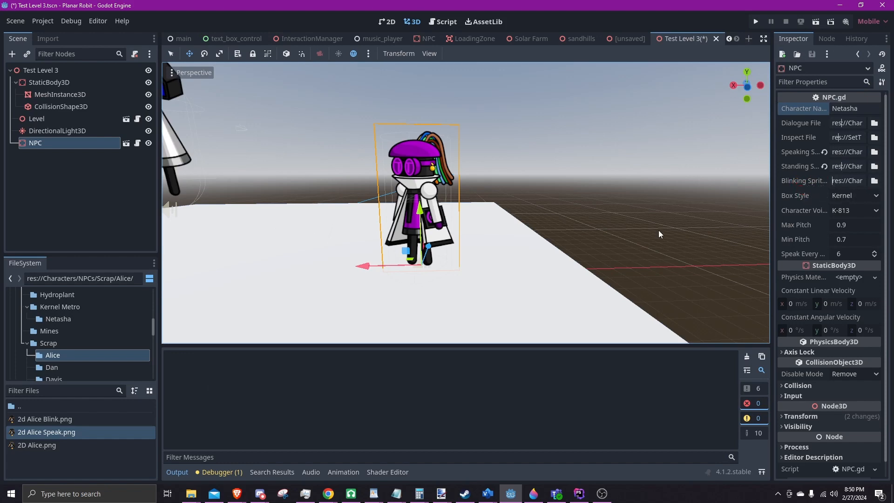
left_click_drag(42, 420, 846, 185)
Run the project, return to the editor, and run the Test Level 3 scene to check the NPC's sprites
middle_click_drag(471, 258, 494, 261)
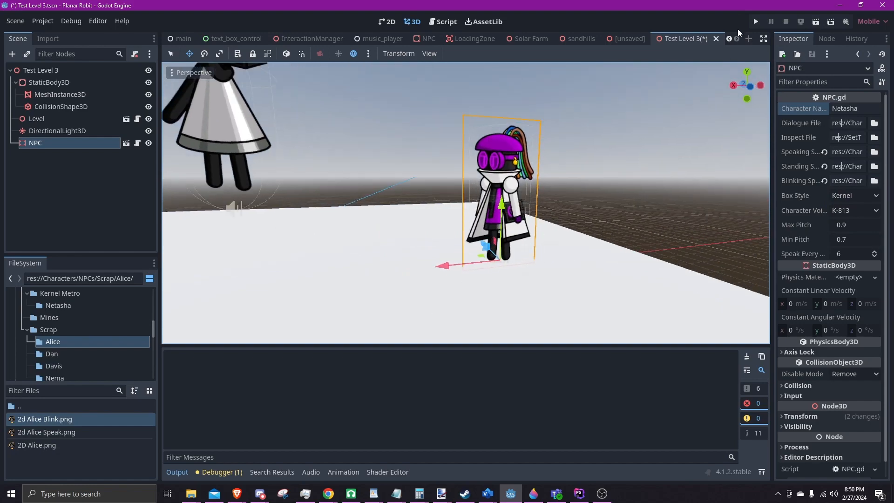
left_click(755, 22)
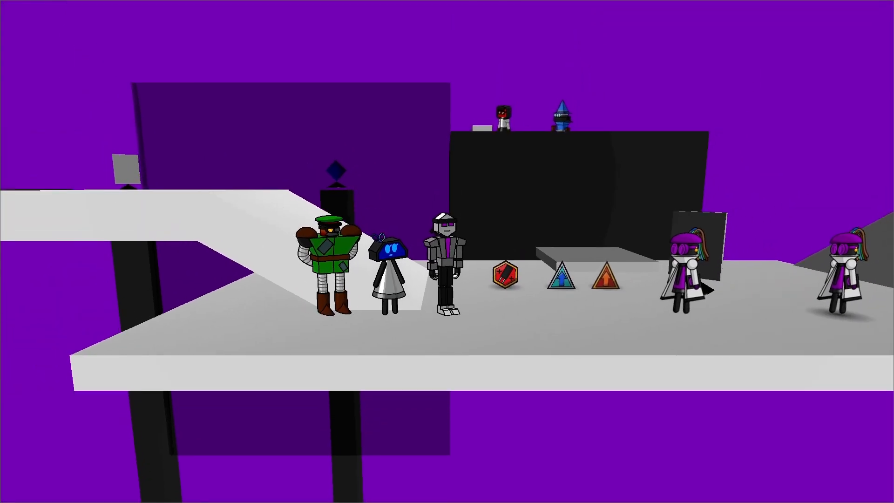
key("alt+Tab")
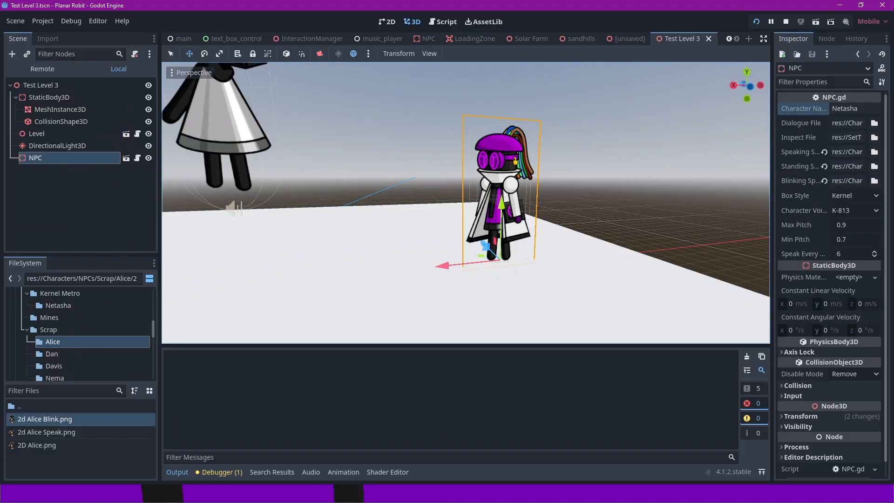
key("F5")
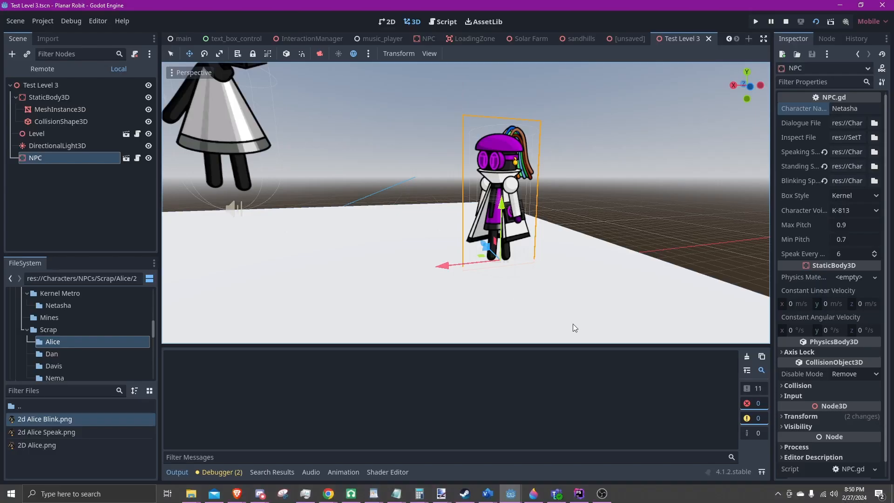
middle_click_drag(649, 286, 270, 144)
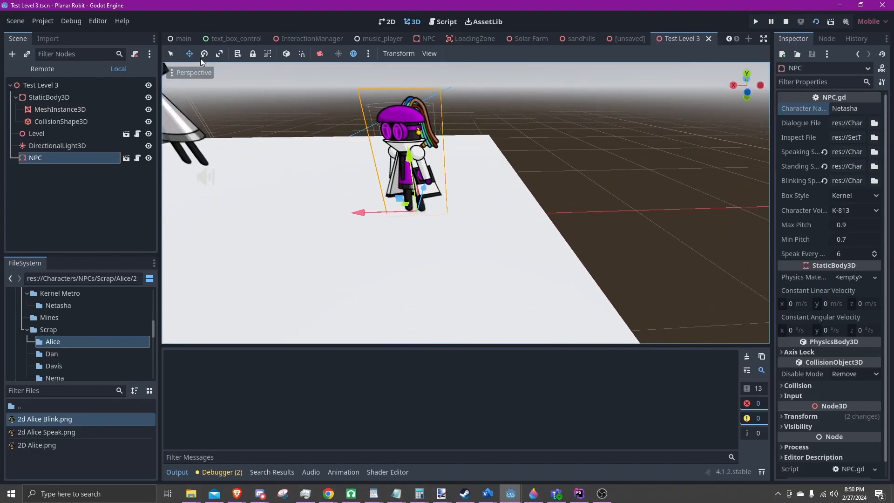
Rotate the NPC to face the opposite direction and run the Test Level 3 scene to check its orientation
left_click(204, 54)
middle_click_drag(450, 239, 446, 326)
left_click_drag(421, 340, 478, 234)
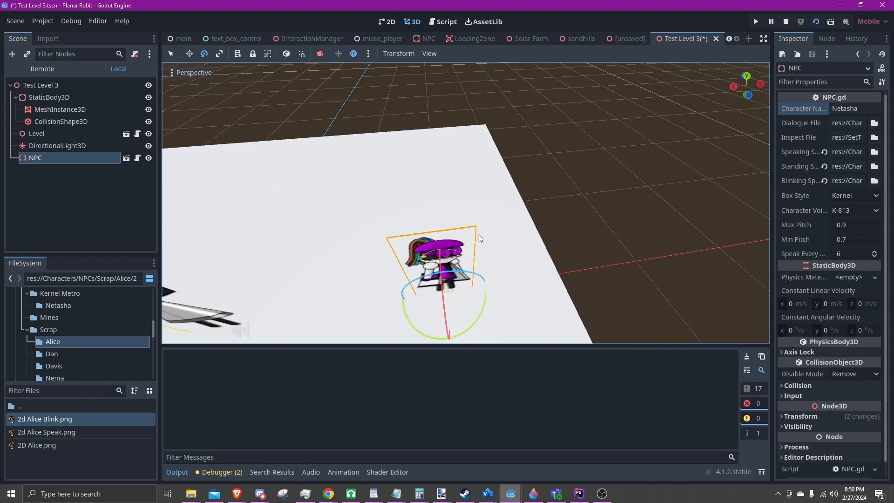
left_click(816, 21)
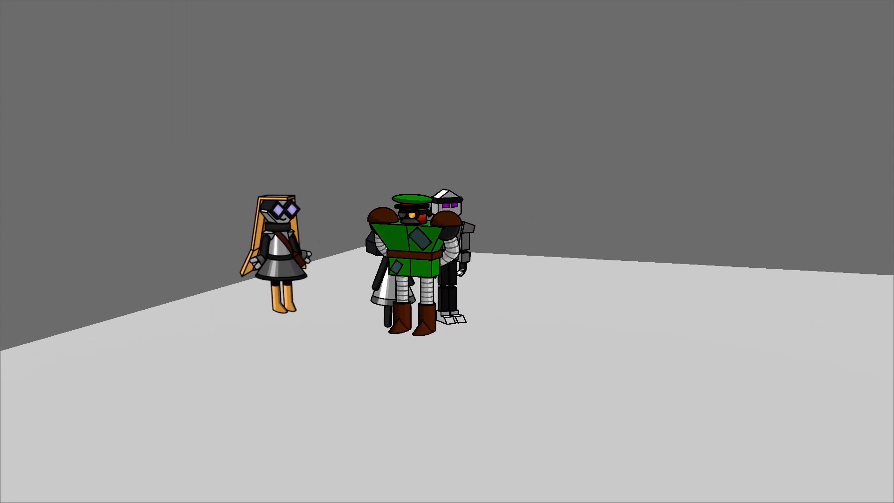
key("F8")
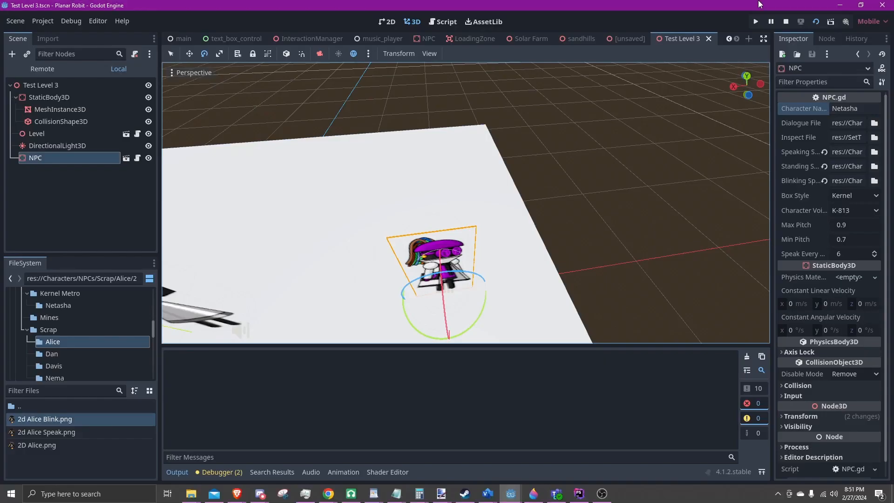
Set the NPC's maximum pitch to 1.2 and its minimum pitch to 1
left_click(864, 225)
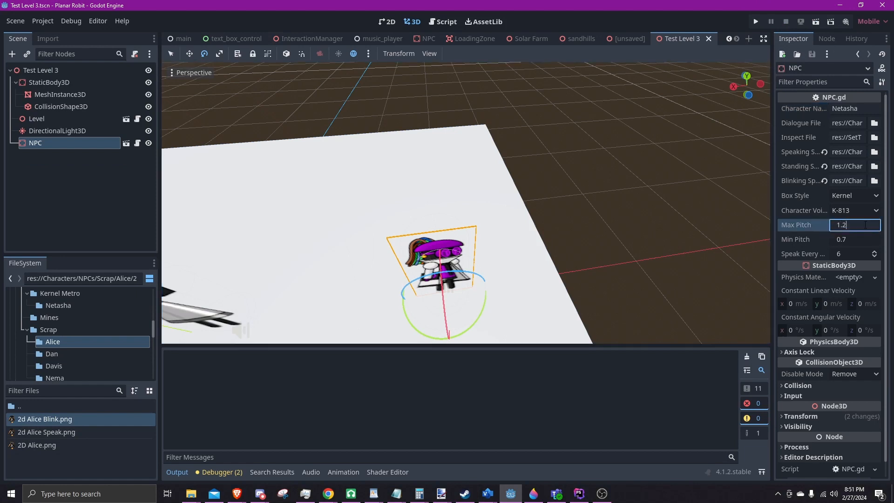
left_click(861, 239)
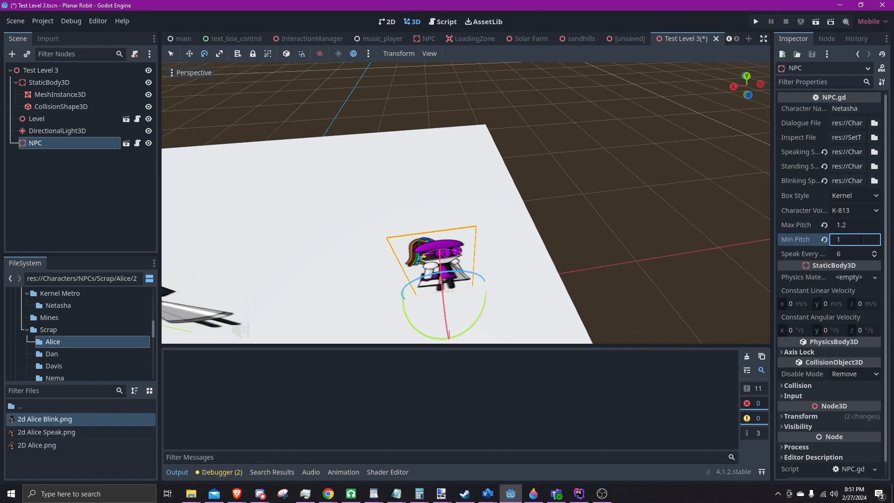
type("1")
double_click(861, 236)
key("shift+Tab")
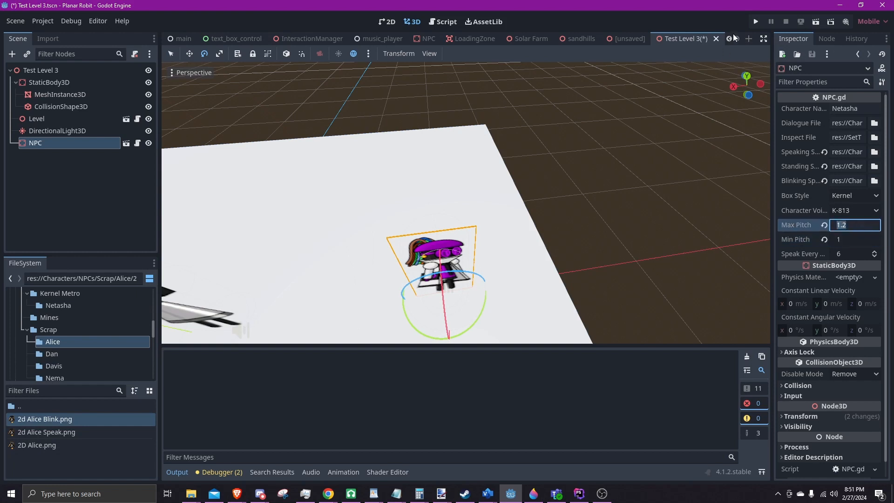
Test-run the scene with the new pitch values and set the NPC's box style to Scrap
key("F6")
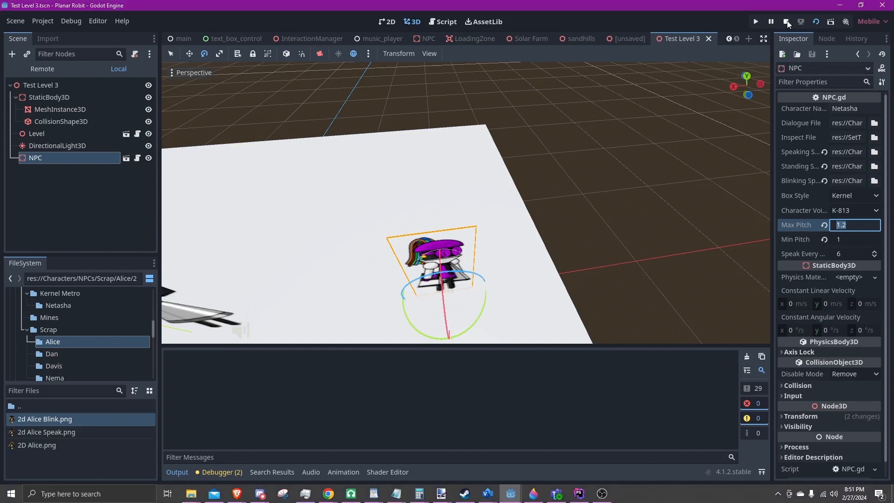
left_click(786, 22)
left_click(843, 197)
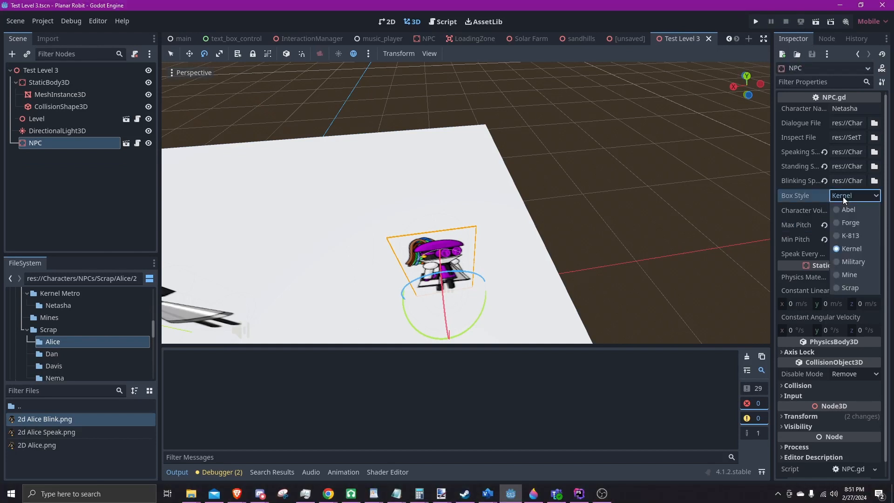
left_click(860, 287)
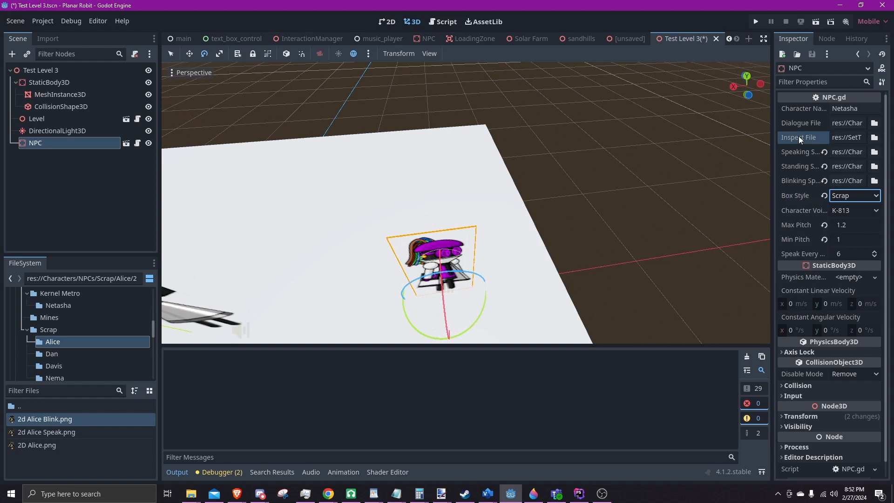
Create a default GDScript file named new_script.gd in the Characters/NPCs/Scrap/Alice folder
left_click(844, 123)
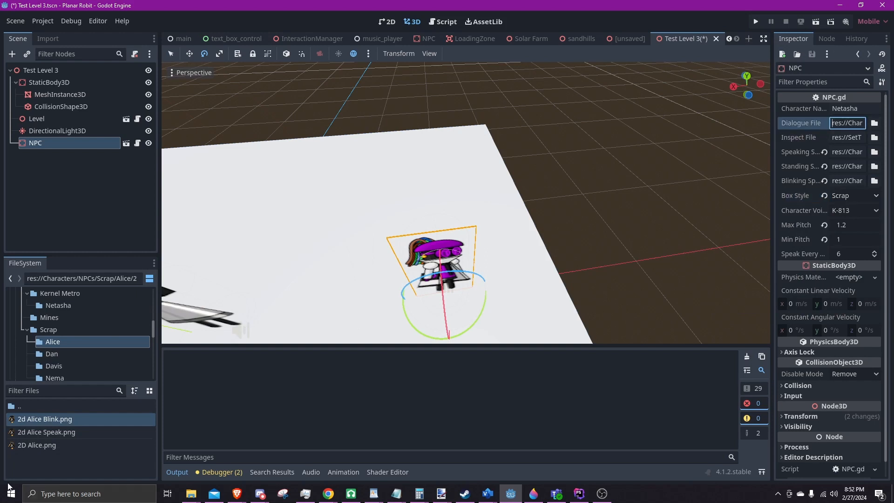
right_click(23, 466)
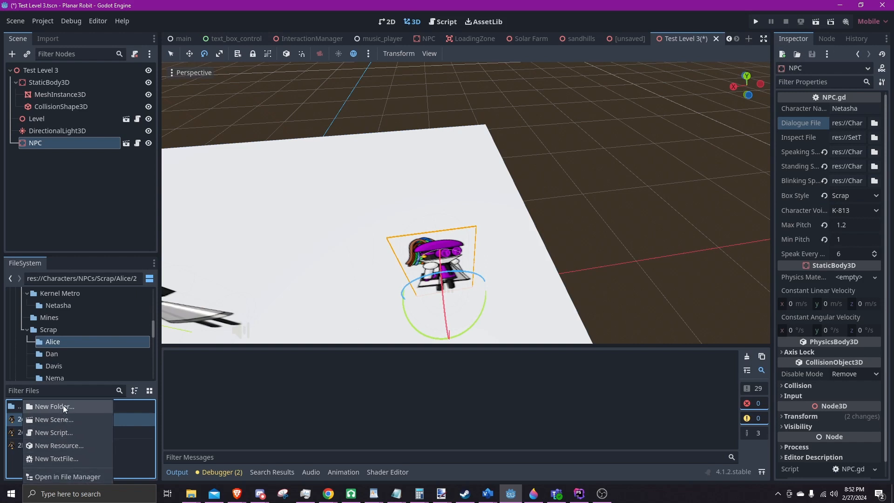
left_click(13, 466)
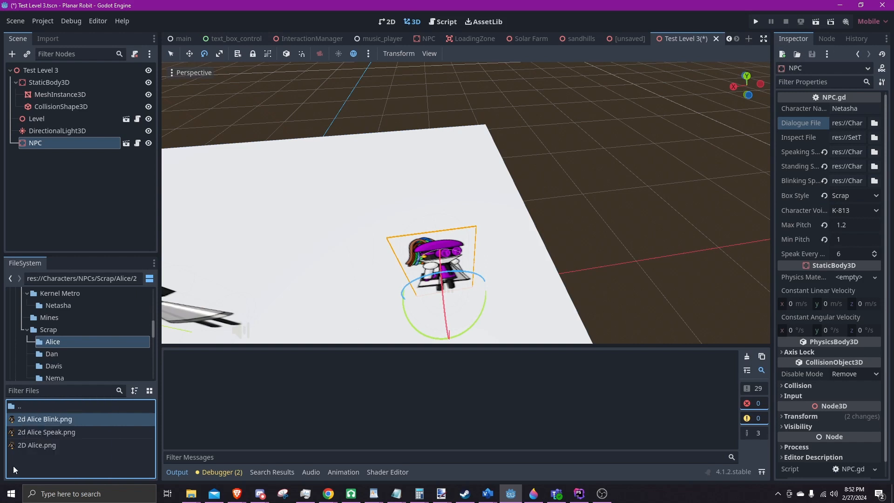
right_click(56, 340)
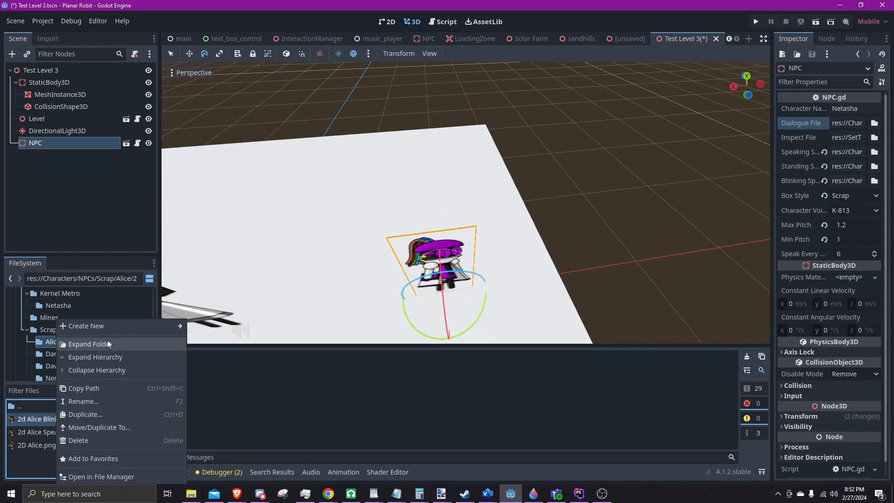
mouse_move(103, 324)
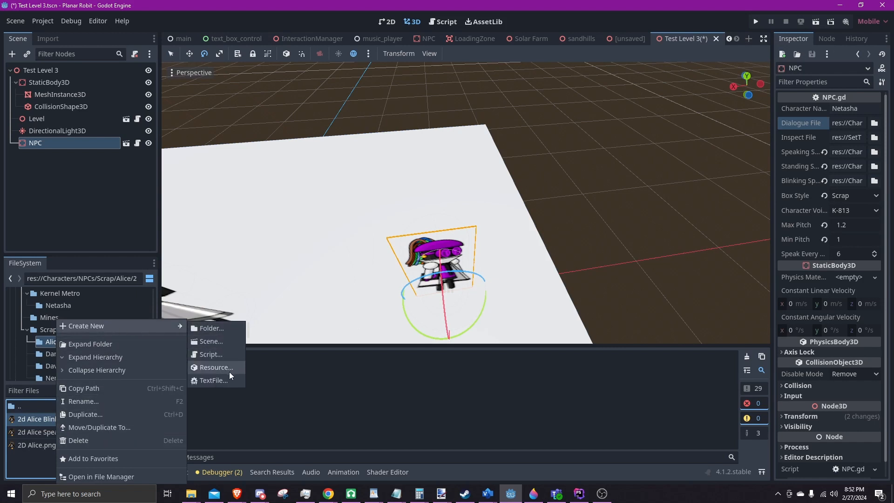
left_click(216, 354)
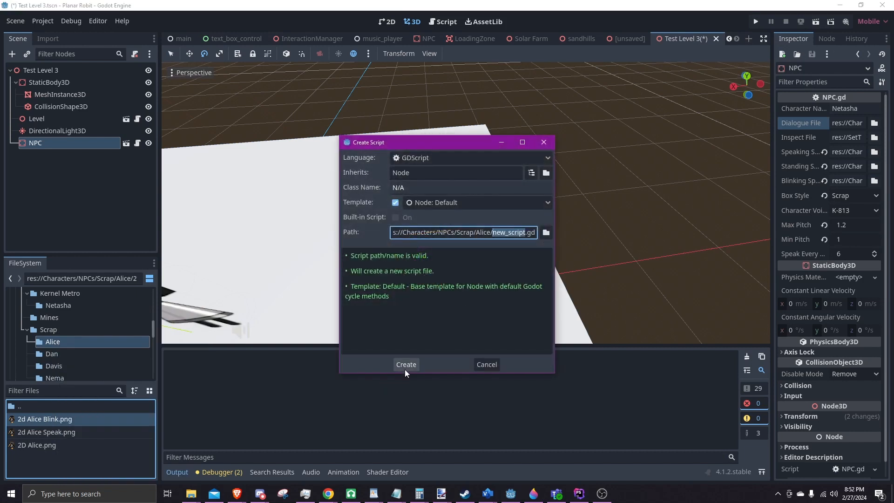
left_click(404, 364)
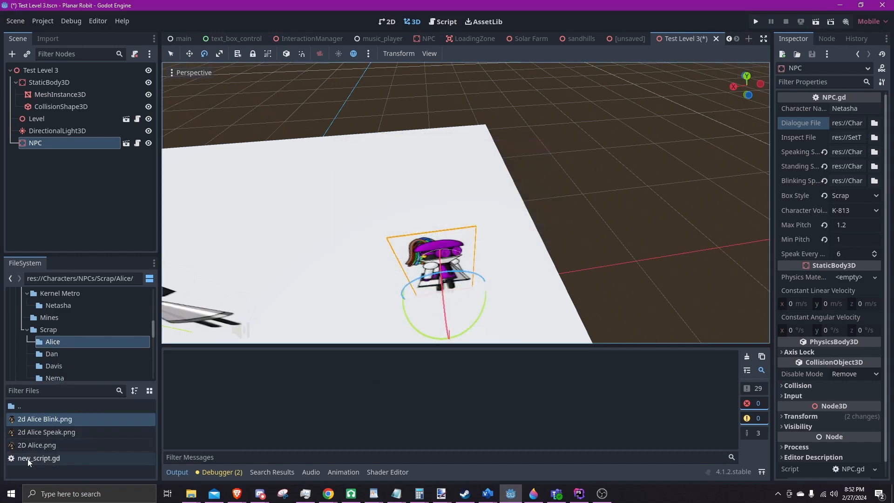
Set the NPC's character name to Alice
left_click(850, 109)
double_click(864, 109)
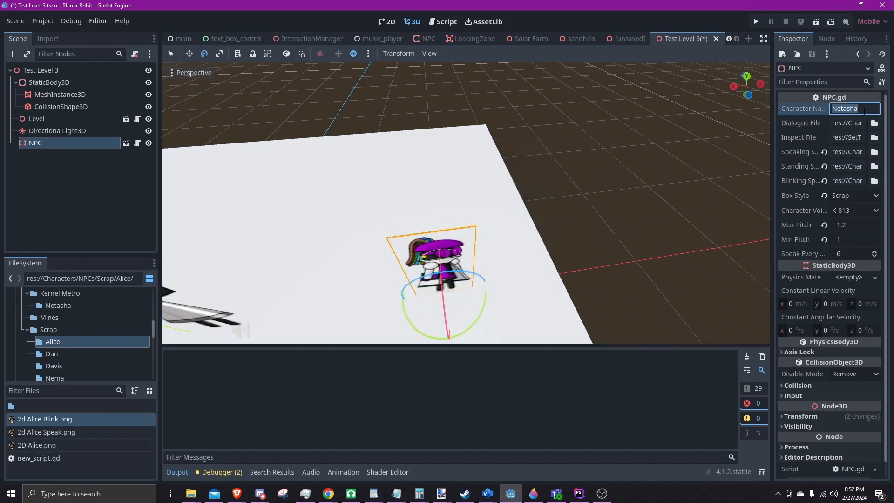
key("BackSpace")
type("Alice")
key("Return")
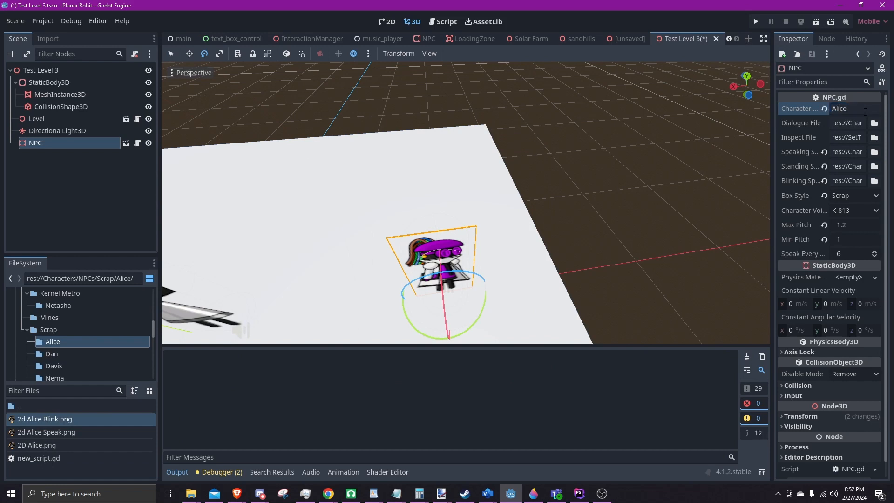
Open new_script.gd from the Alice folder and remove the file from the project
double_click(38, 459)
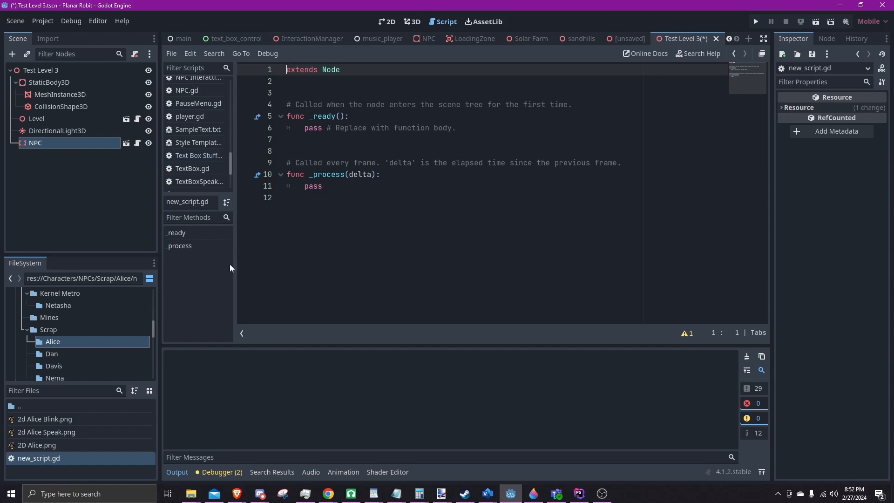
right_click(43, 458)
left_click(54, 429)
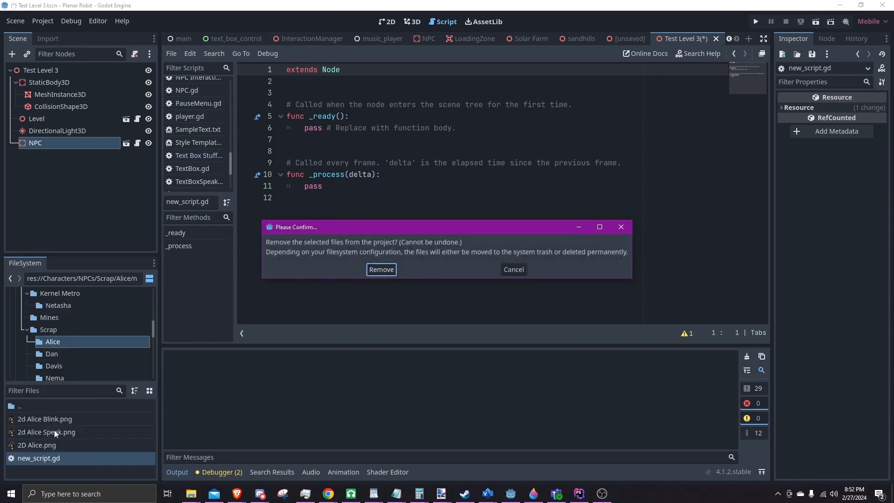
left_click(381, 269)
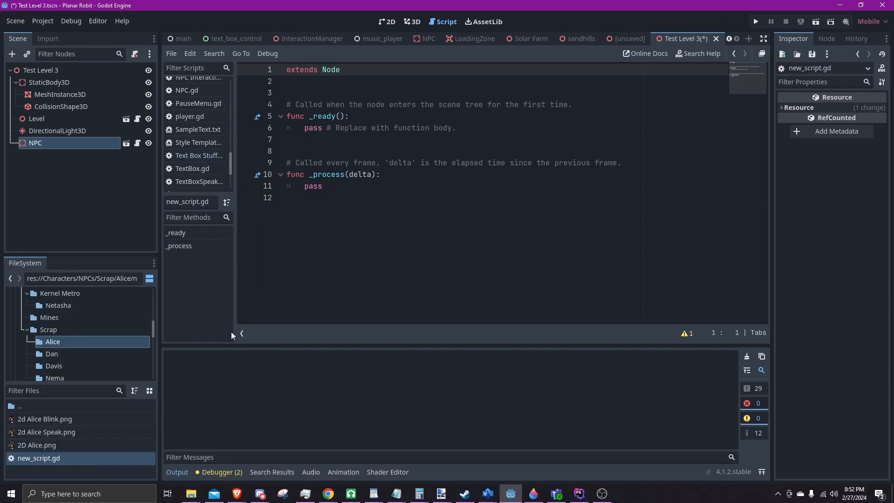
Create a text file named AliceSpeak in the Characters/NPCs/Scrap/Alice folder
left_click(63, 363)
scroll(63, 362, "down", 1)
left_click(52, 320)
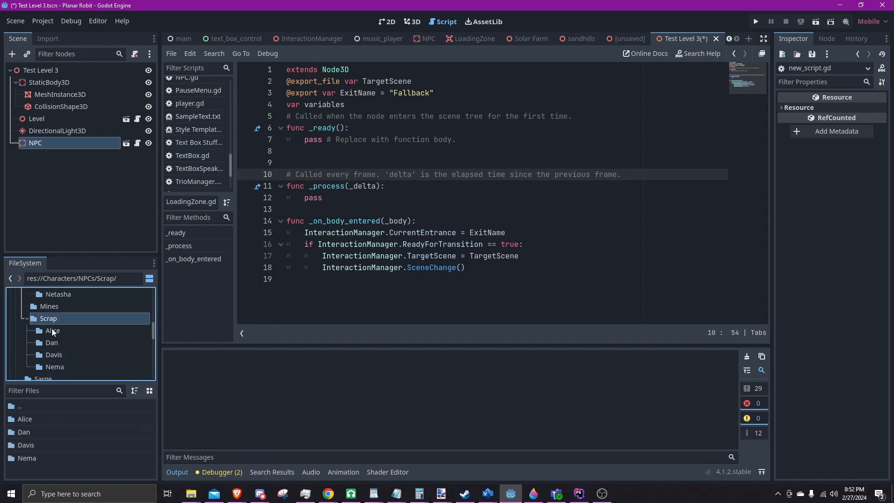
right_click(52, 329)
mouse_move(83, 328)
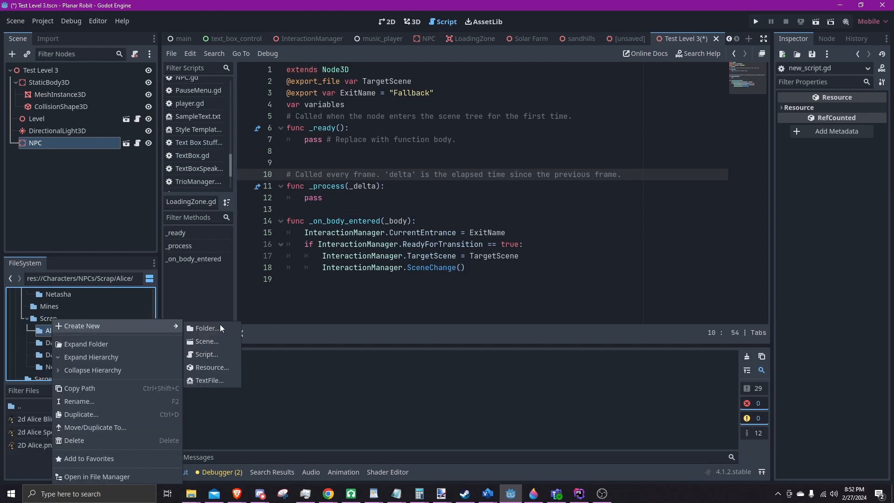
left_click(210, 380)
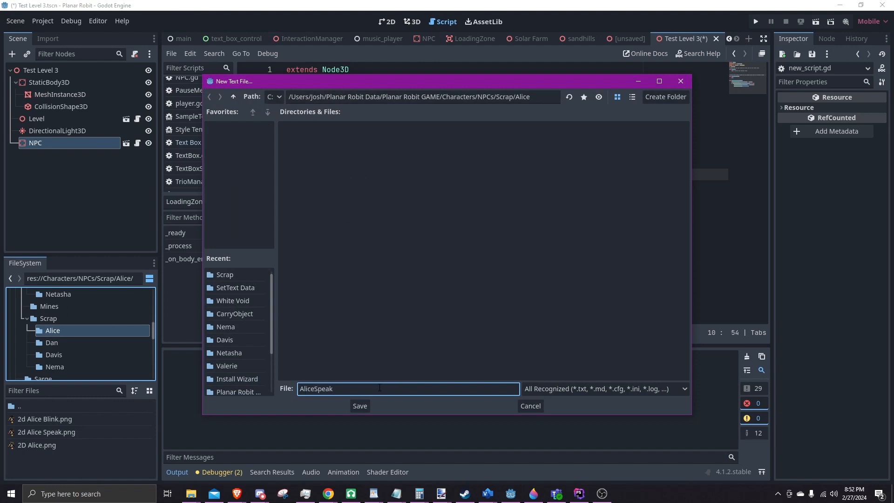
left_click(360, 406)
Write the line "Name::Alice;;Text::Hello world!" in AliceSpeak.txt and test-run the game
double_click(47, 459)
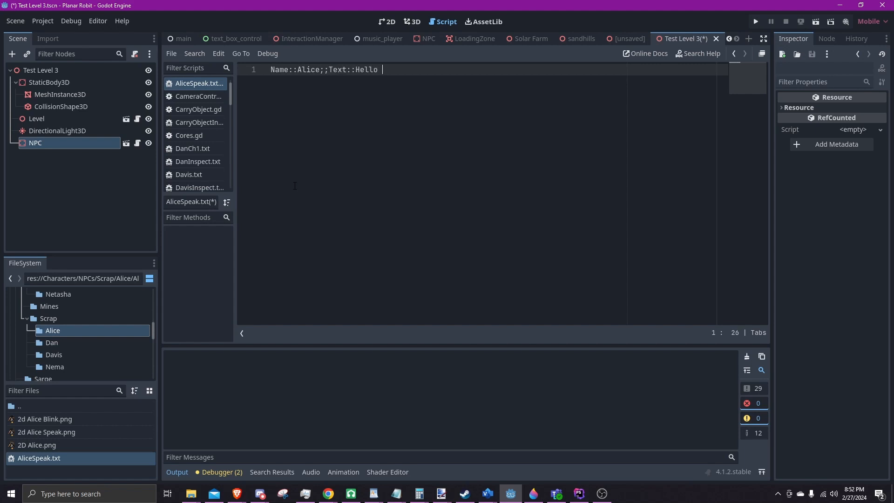
type("world!")
key("F5")
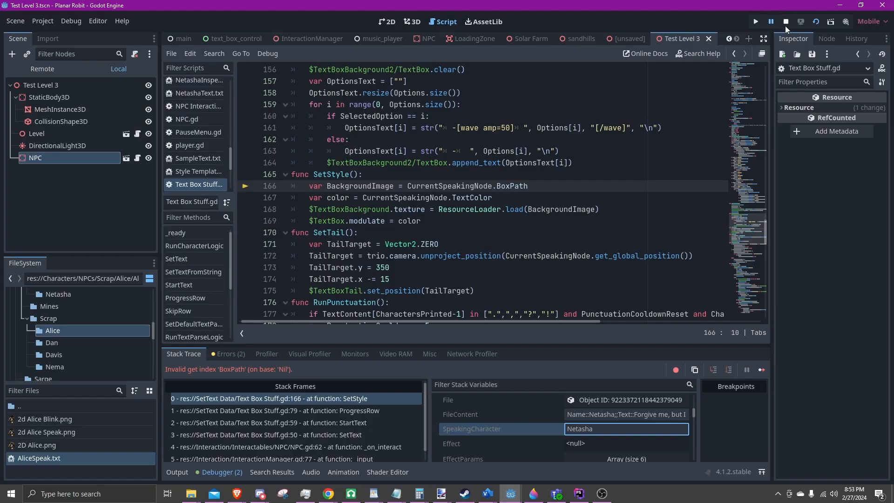
left_click(784, 26)
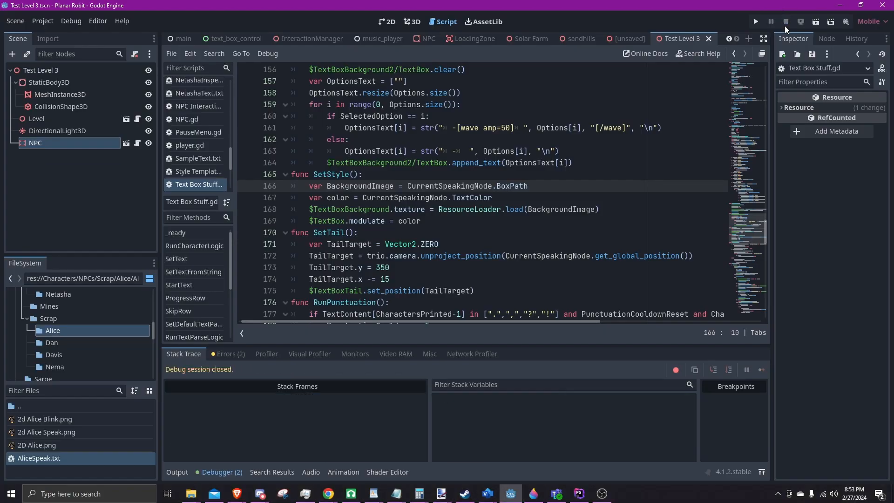
Assign AliceSpeak.txt as the NPC's dialogue file and run the Test Level 3 scene to test the dialogue
left_click(41, 135)
left_click(40, 146)
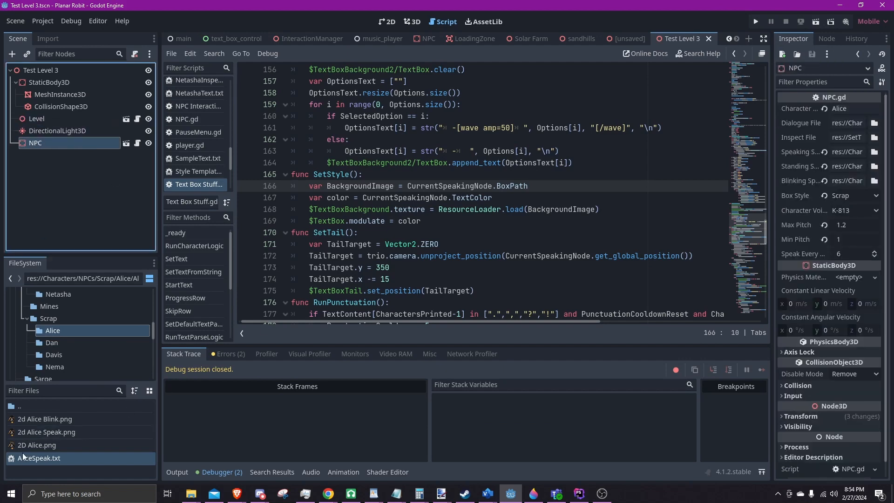
left_click_drag(41, 460, 848, 123)
left_click(818, 21)
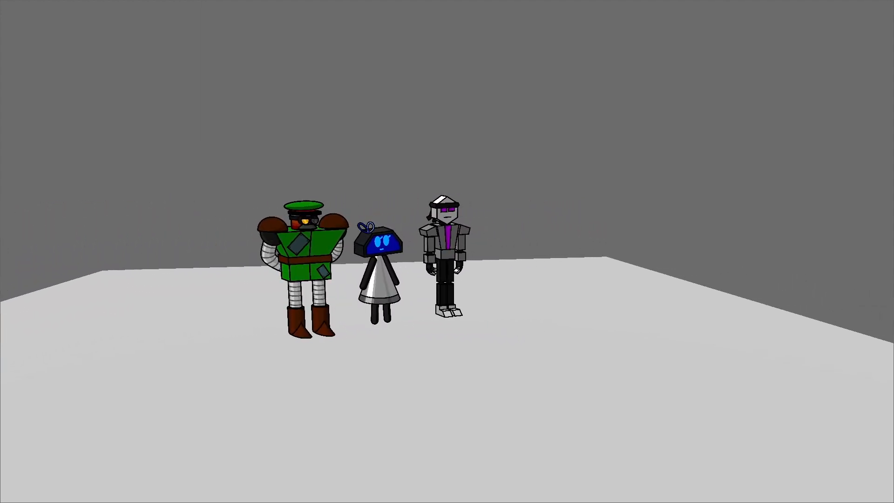
key("F8")
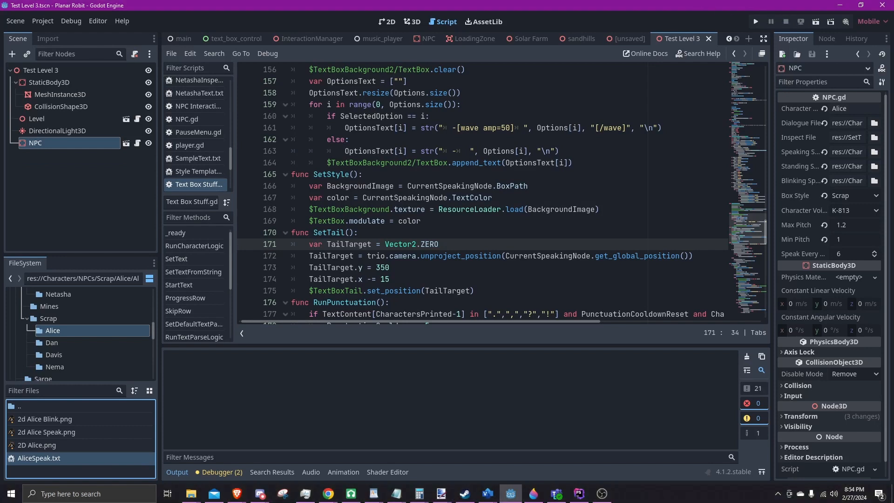
key("alt+Tab")
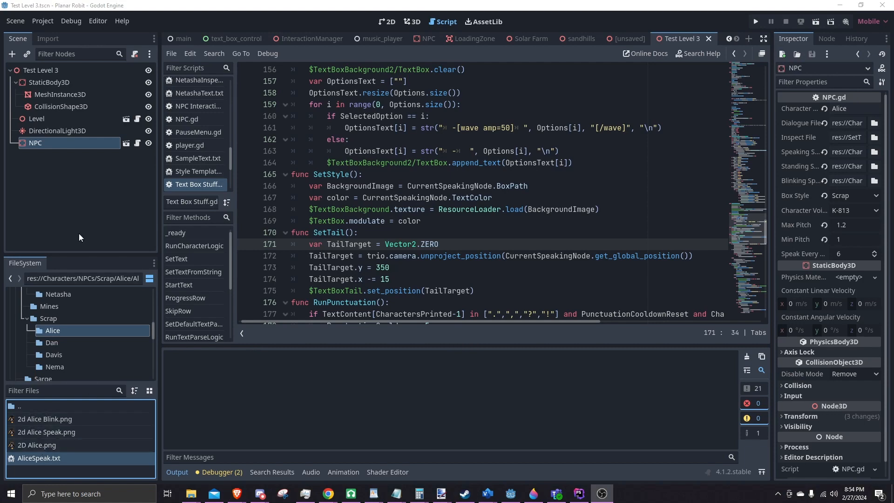
In the 3D view, set the X size of the floor's MeshInstance3D mesh to 200 m
left_click(58, 176)
left_click(412, 21)
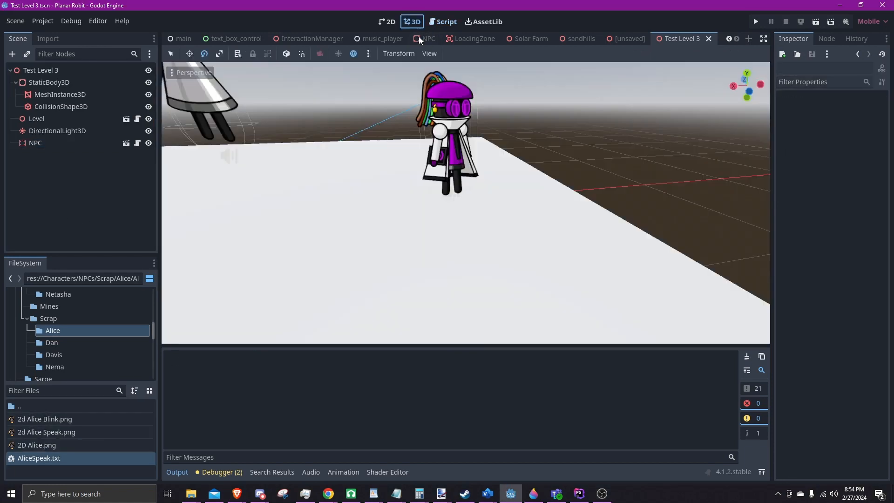
scroll(403, 303, "down", 5)
middle_click_drag(432, 276, 457, 230)
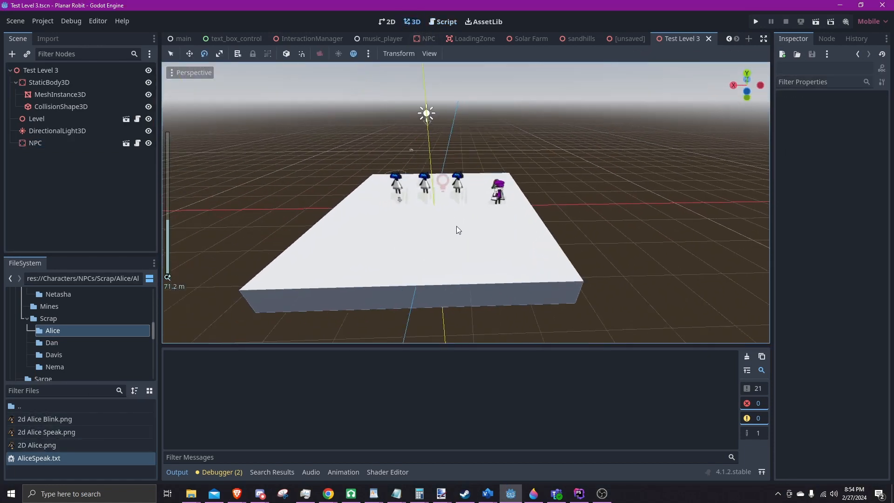
left_click(63, 106)
left_click(61, 96)
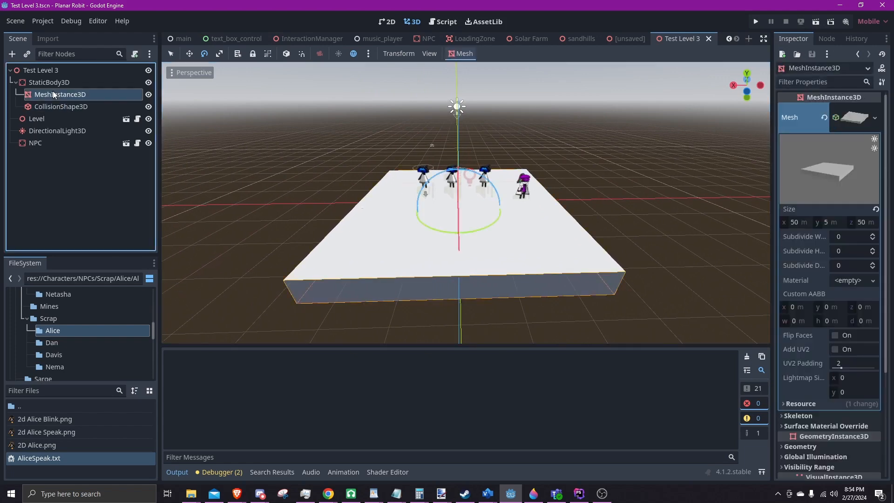
left_click(801, 221)
key("Return")
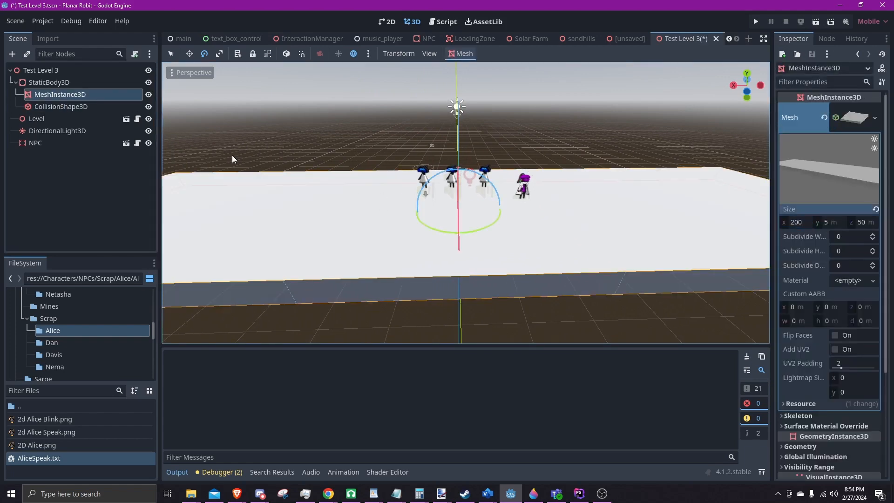
Set the X size of the floor's CollisionShape3D box to 200 m
left_click(49, 107)
left_click(801, 136)
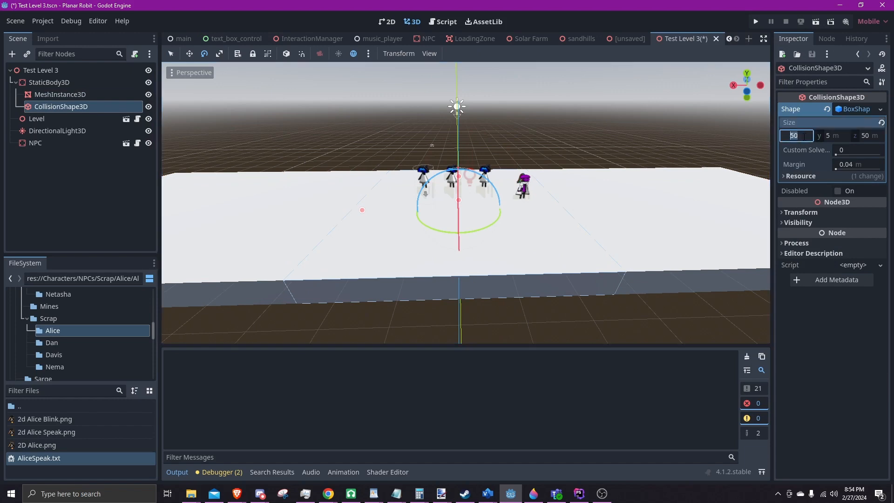
key("Return")
scroll(543, 254, "down", 5)
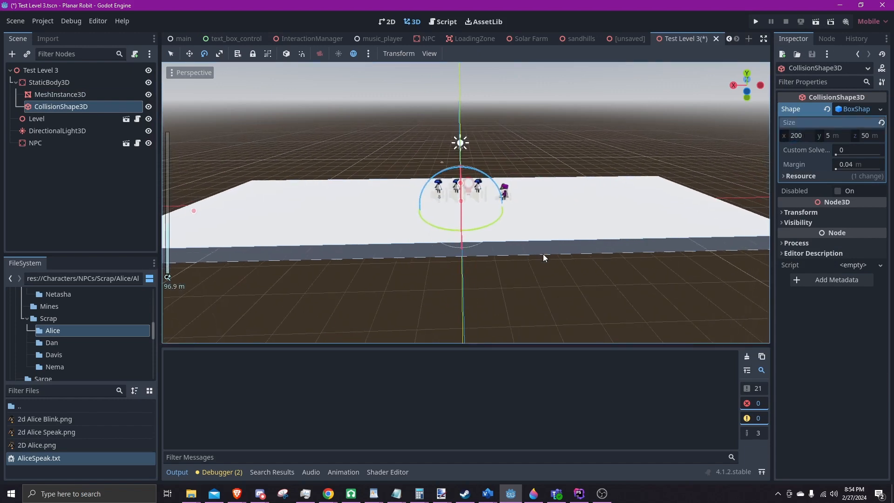
scroll(617, 206, "up", 3)
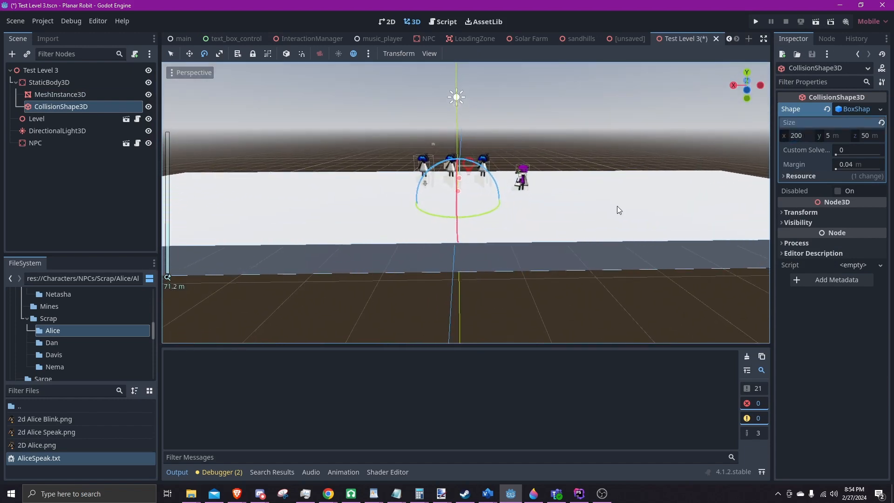
Run the Test Level 3 scene to check the widened floor and stop the game
left_click(815, 22)
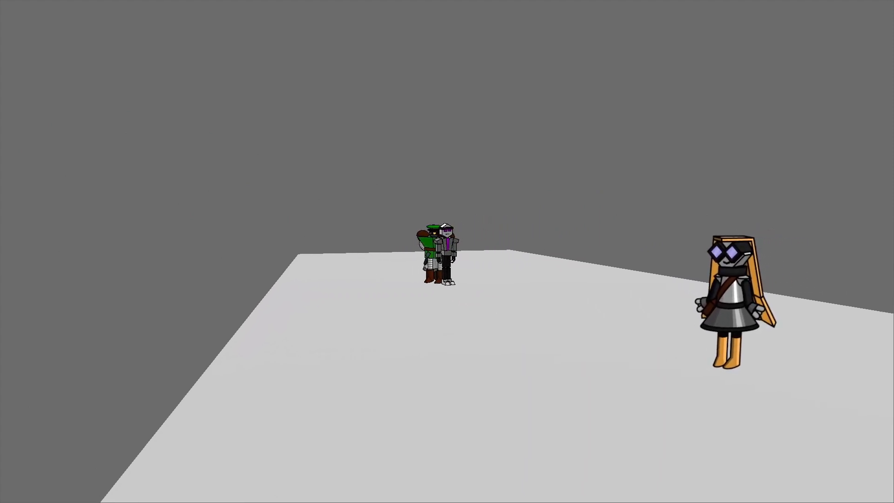
key("alt+Tab")
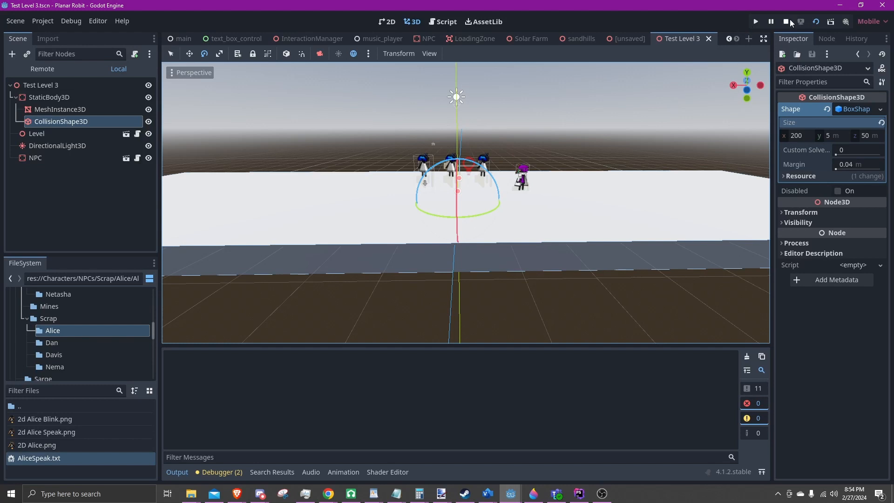
left_click(787, 22)
Find CameraControlRegion.tscn in the Camera Control folder and instance it under the Test Level 3 root node
scroll(77, 341, "down", 5)
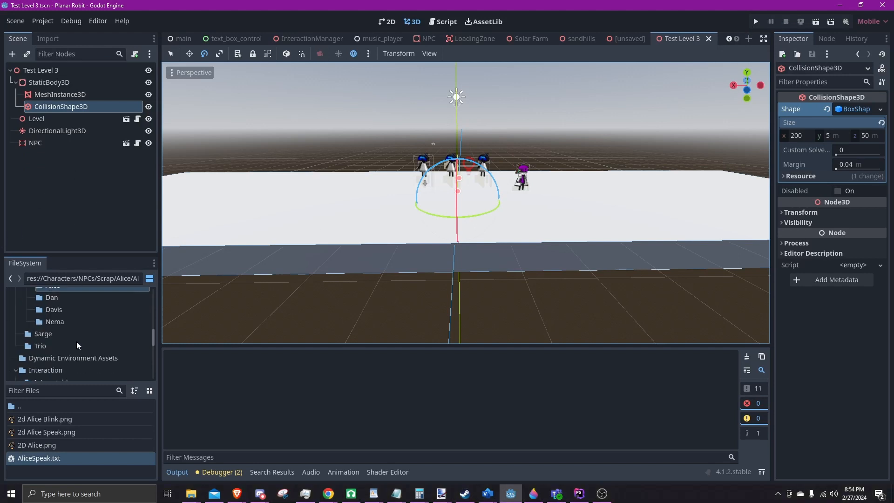
left_click(52, 322)
left_click(37, 336)
scroll(62, 346, "down", 3)
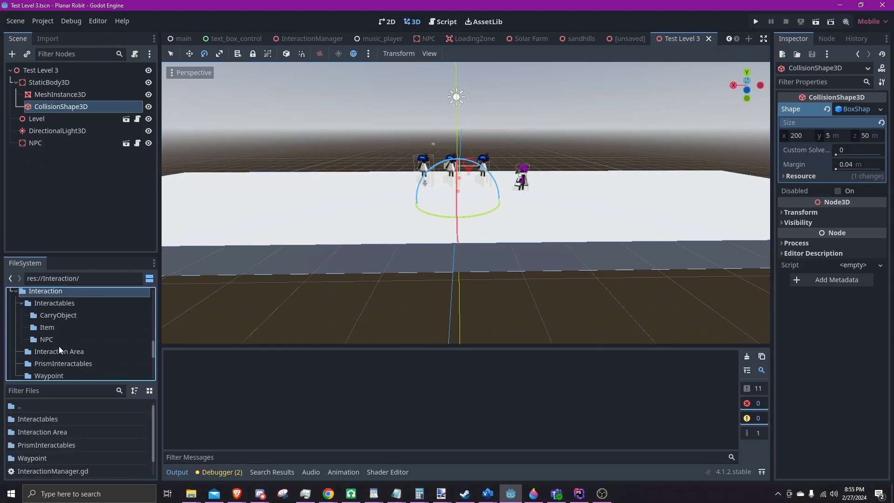
left_click(49, 316)
left_click(43, 303)
left_click(43, 291)
scroll(68, 349, "up", 3)
scroll(64, 341, "down", 3)
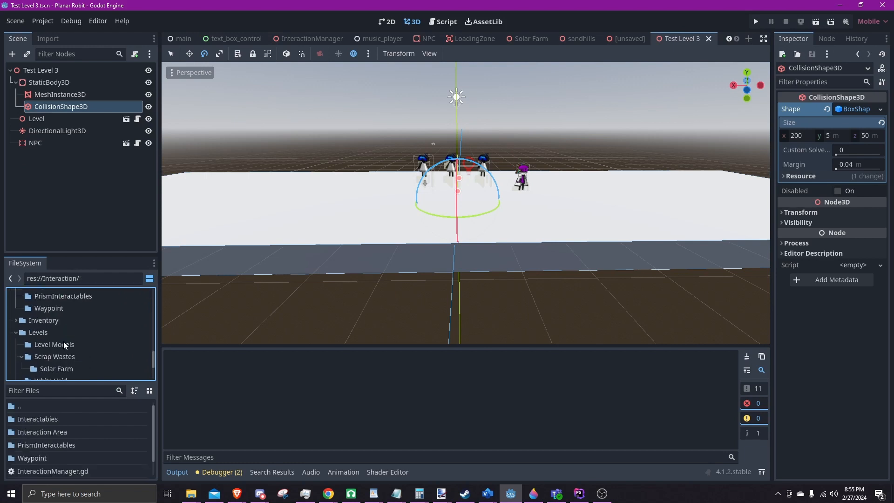
scroll(70, 343, "up", 6)
scroll(43, 328, "up", 1)
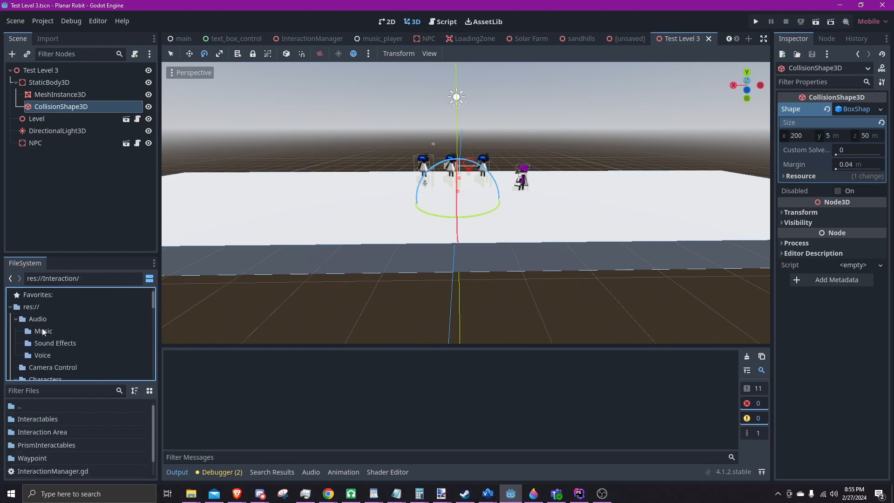
scroll(44, 340, "down", 1)
left_click(46, 345)
left_click(49, 332)
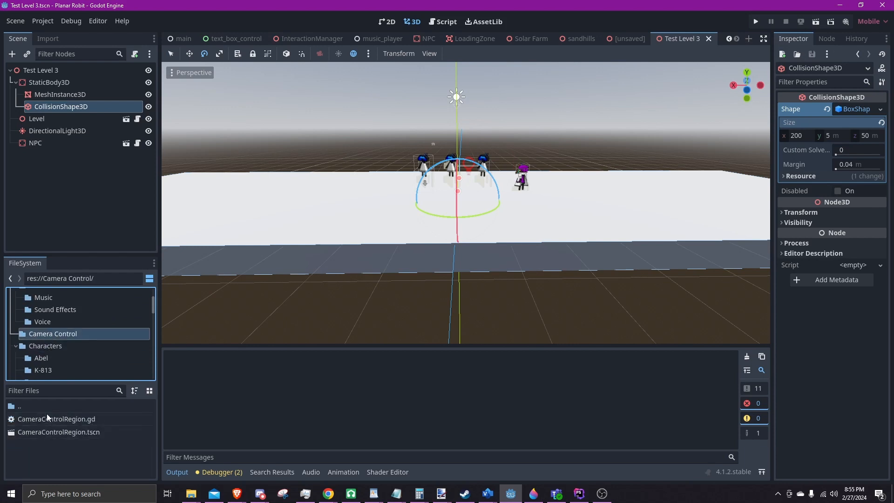
left_click_drag(49, 432, 36, 68)
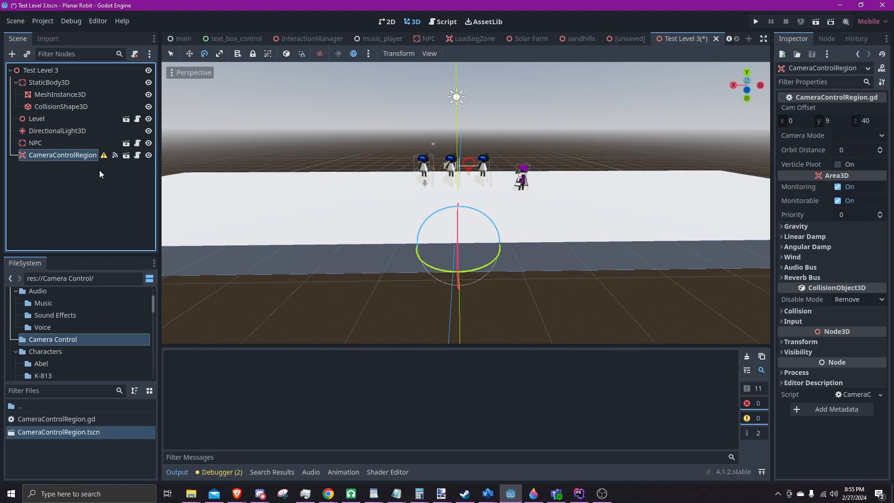
Set the CameraControlRegion's camera mode to Follow
middle_click_drag(200, 190, 392, 190)
middle_click_drag(542, 132, 650, 180)
scroll(651, 179, "up", 2)
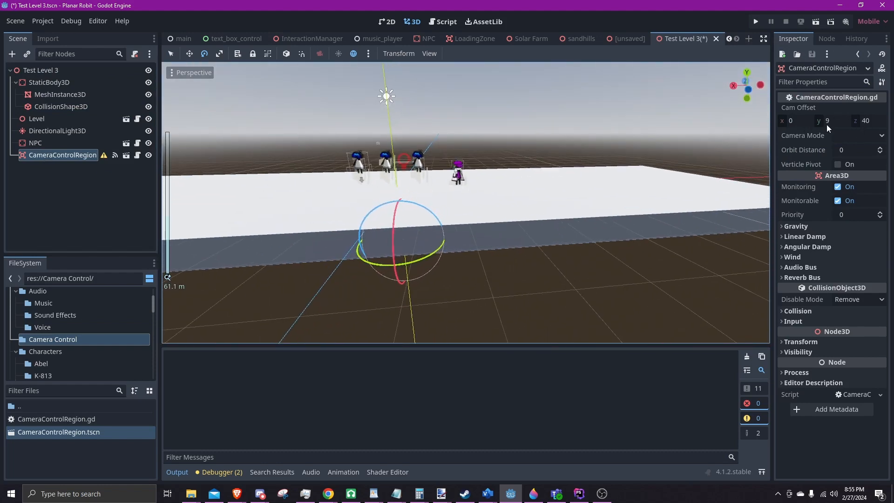
left_click(873, 135)
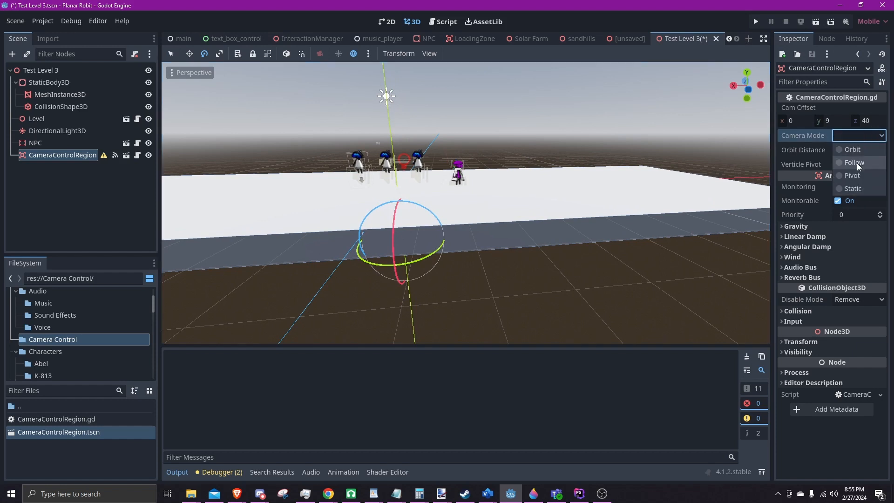
left_click(857, 162)
middle_click_drag(503, 184, 549, 184, "shift")
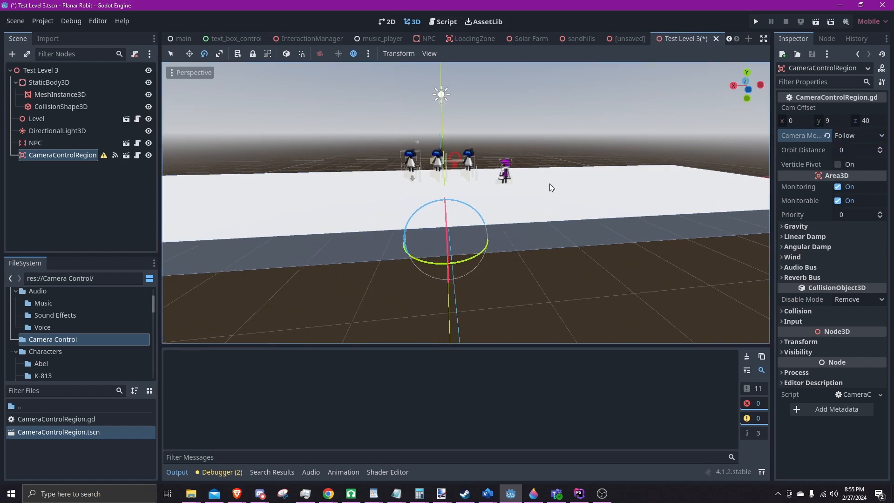
left_click(865, 121)
middle_click_drag(516, 298, 549, 298)
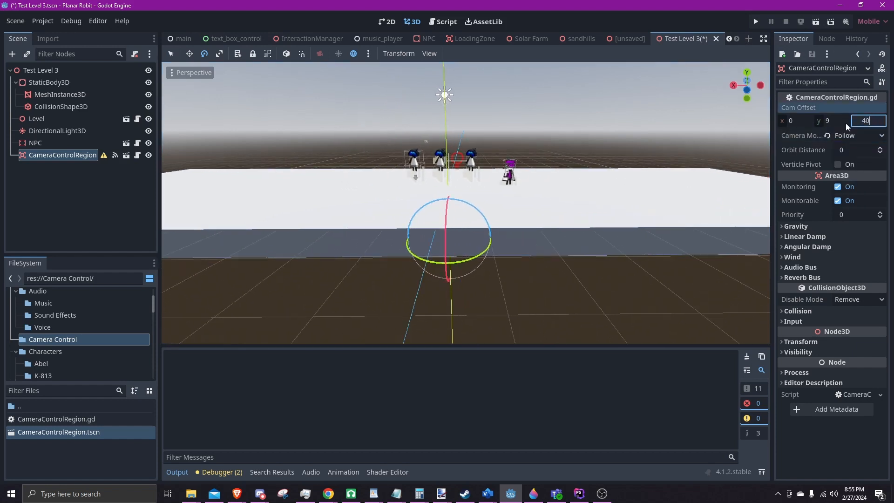
Create a CollisionShape3D node and make it a child of CameraControlRegion
left_click(66, 171)
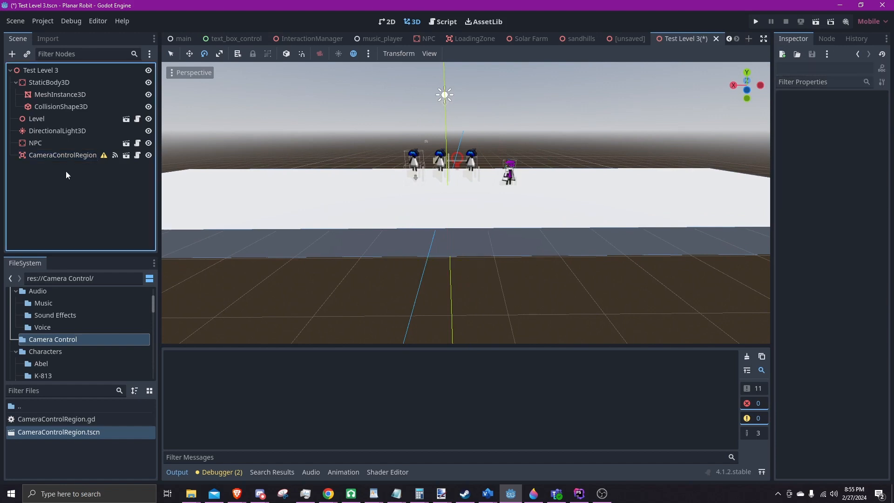
left_click(12, 54)
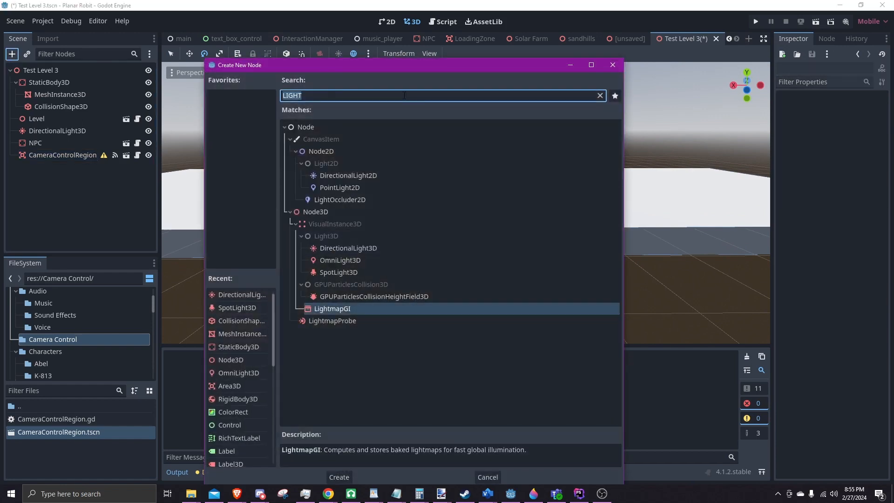
type("collision")
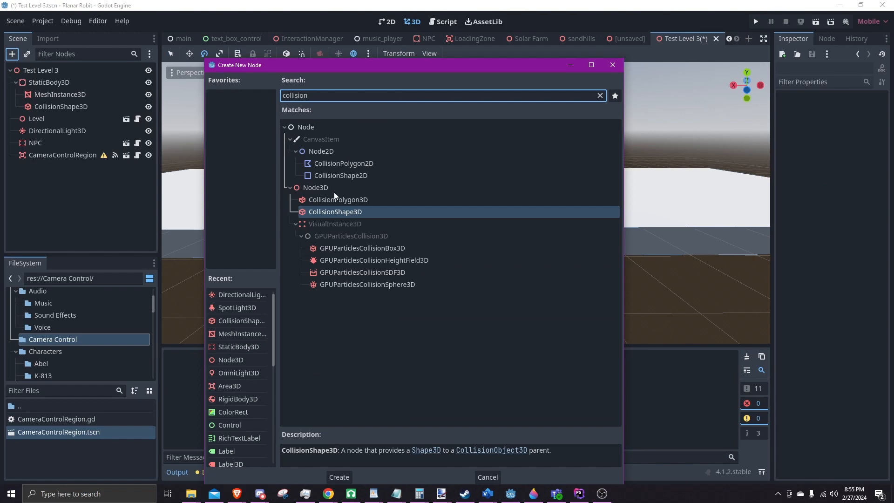
left_click(327, 210)
double_click(337, 210)
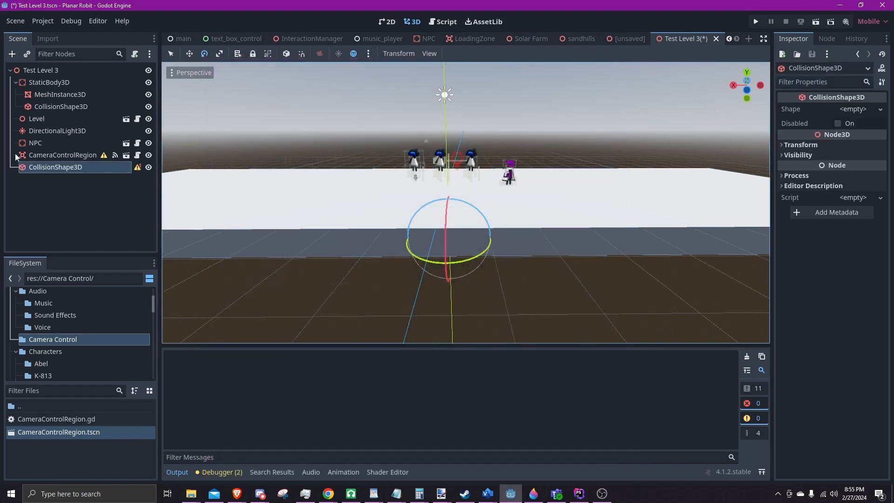
left_click_drag(49, 165, 50, 153)
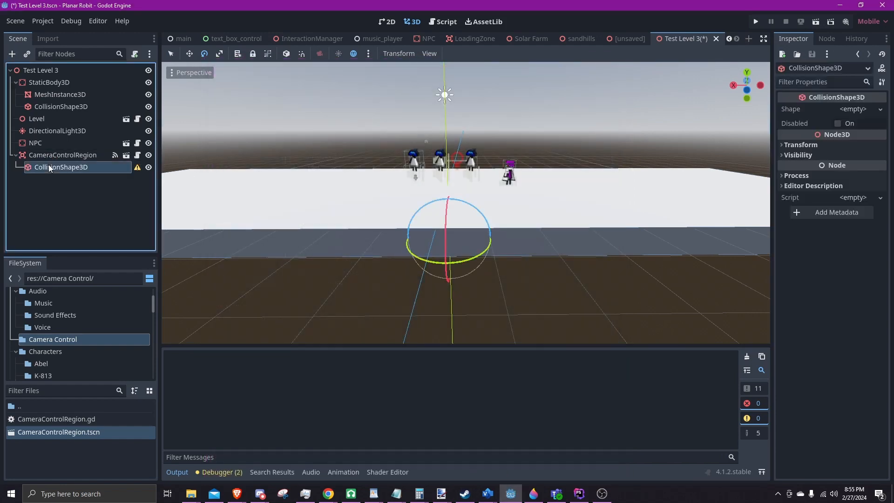
Assign a new BoxShape3D as the shape of the CameraControlRegion's CollisionShape3D
left_click(857, 109)
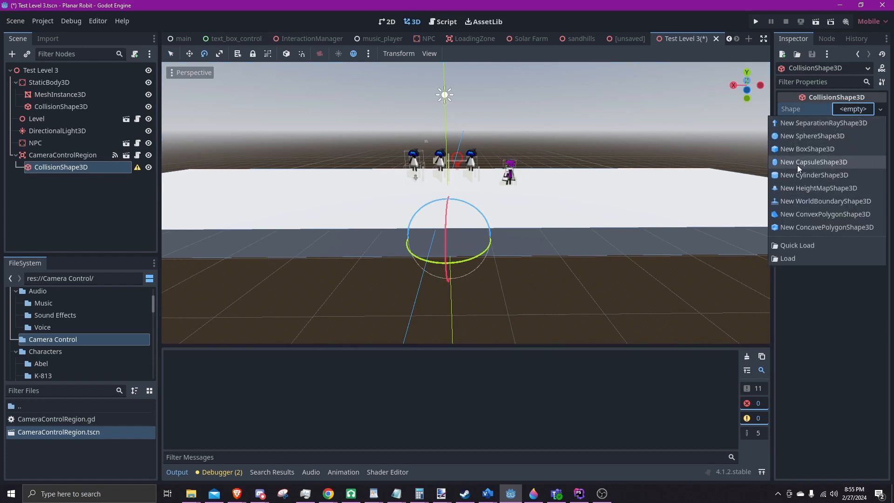
left_click(802, 149)
scroll(484, 205, "down", 3)
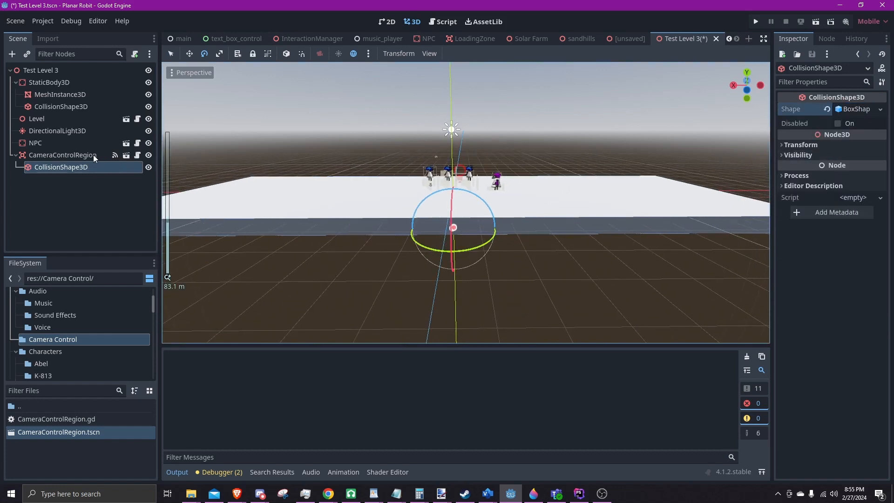
scroll(512, 230, "up", 4)
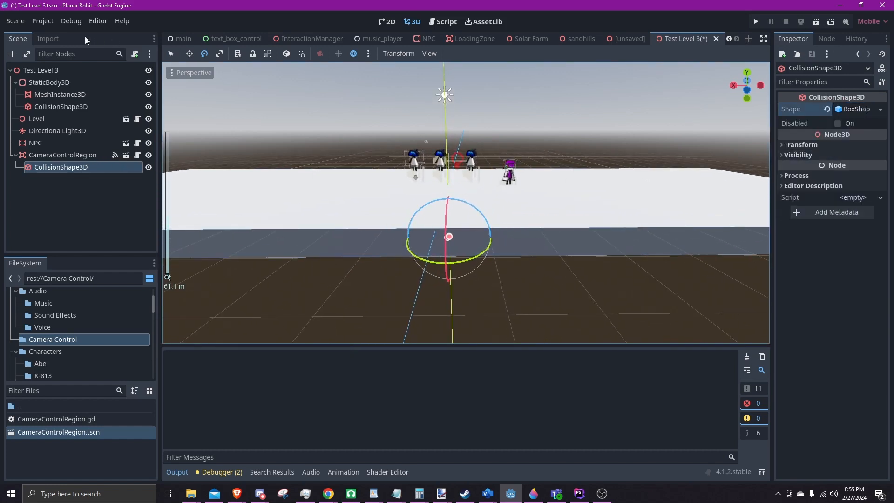
Set the camera region's collision box size to 50 m in X, Y and Z
left_click(856, 110)
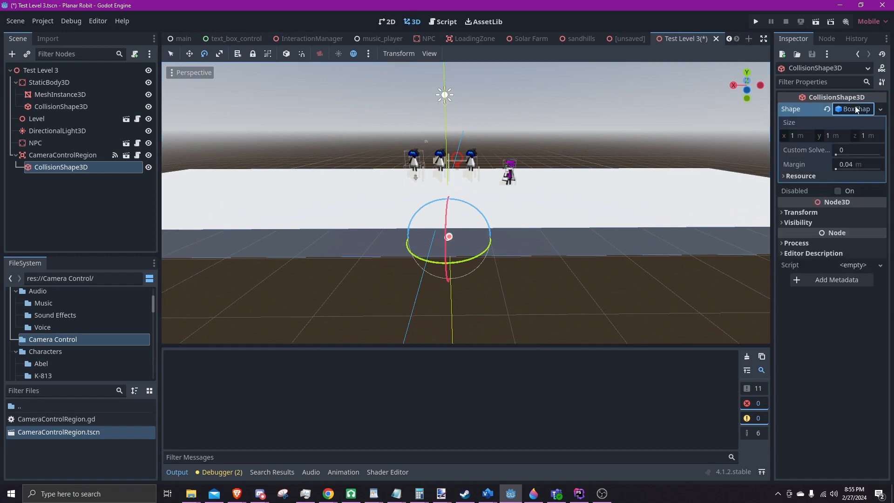
left_click(800, 136)
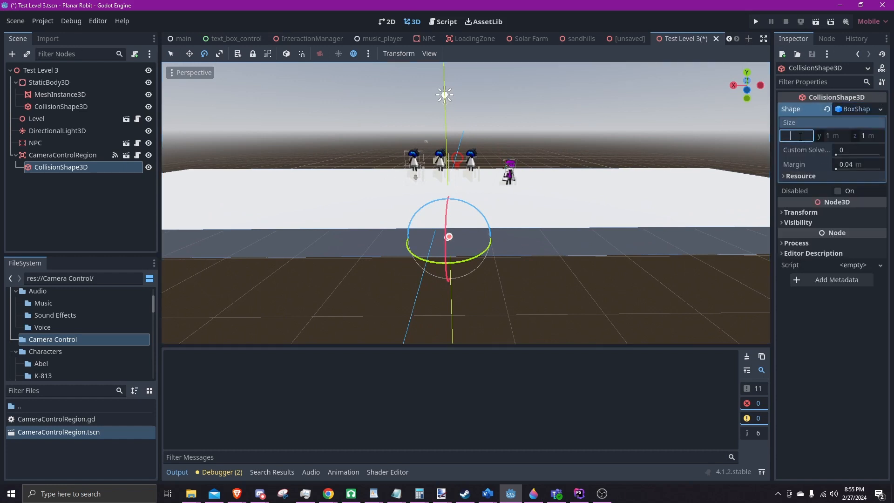
key("Return")
left_click(828, 136)
type("5")
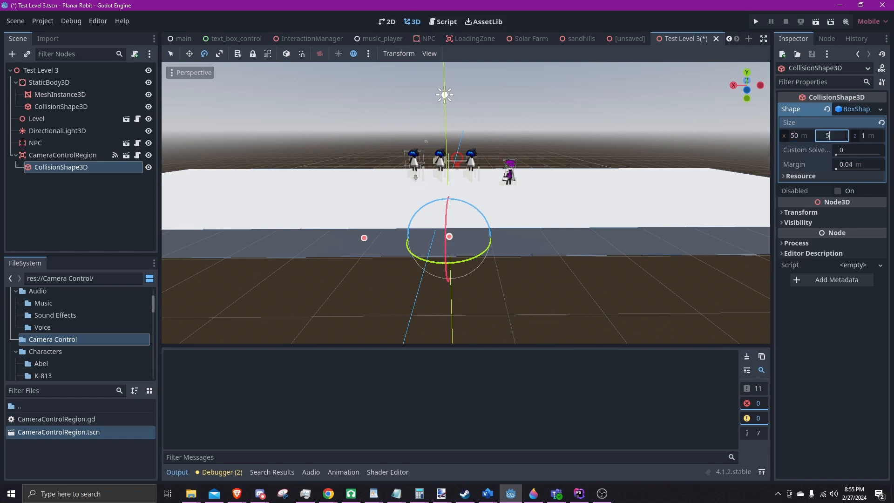
type("0")
key("Return")
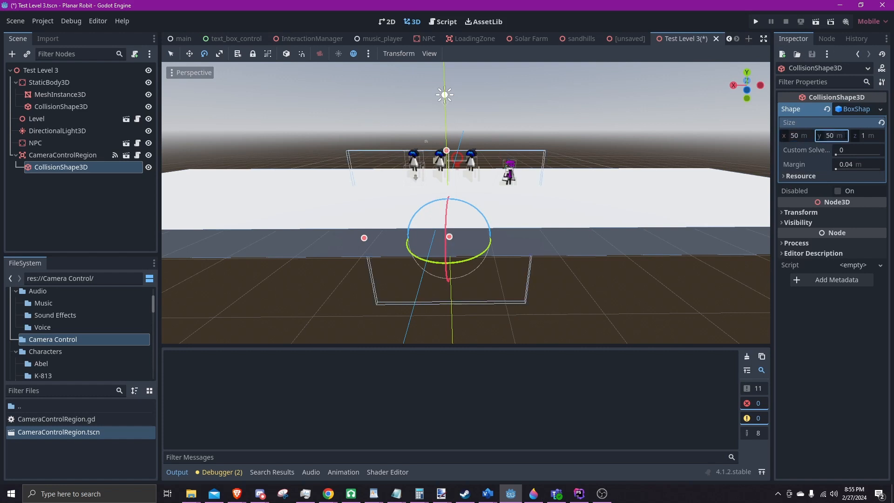
left_click(865, 142)
type("50")
key("Return")
scroll(266, 65, "down", 4)
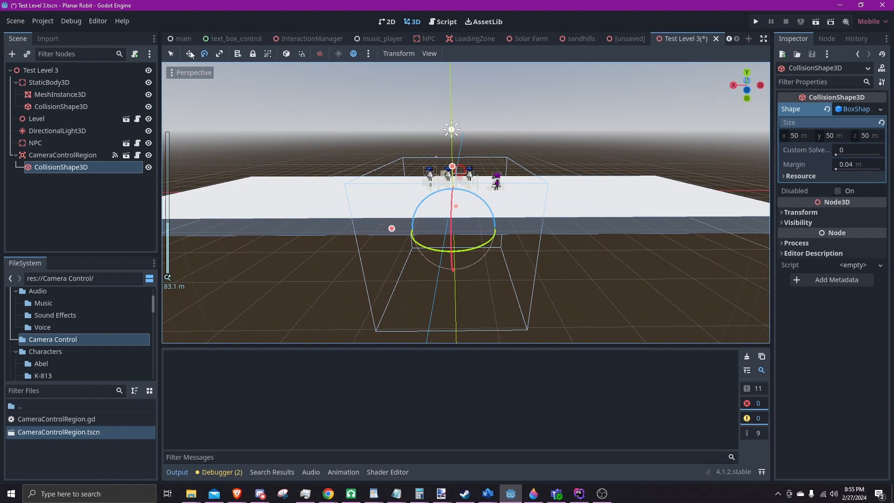
Raise the camera region's collision box and position it along the X axis around the characters at the middle of the floor
left_click(191, 52)
left_click_drag(453, 174, 452, 112)
left_click_drag(399, 173, 310, 168)
right_click(54, 174)
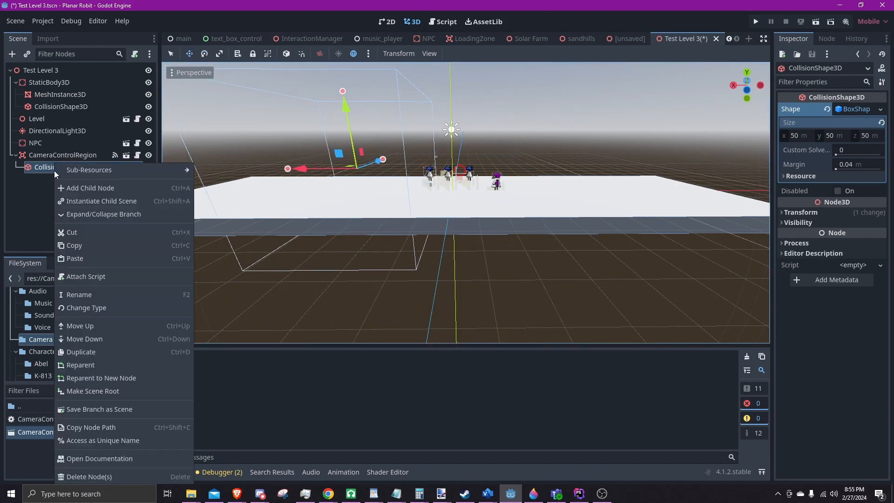
left_click(308, 169)
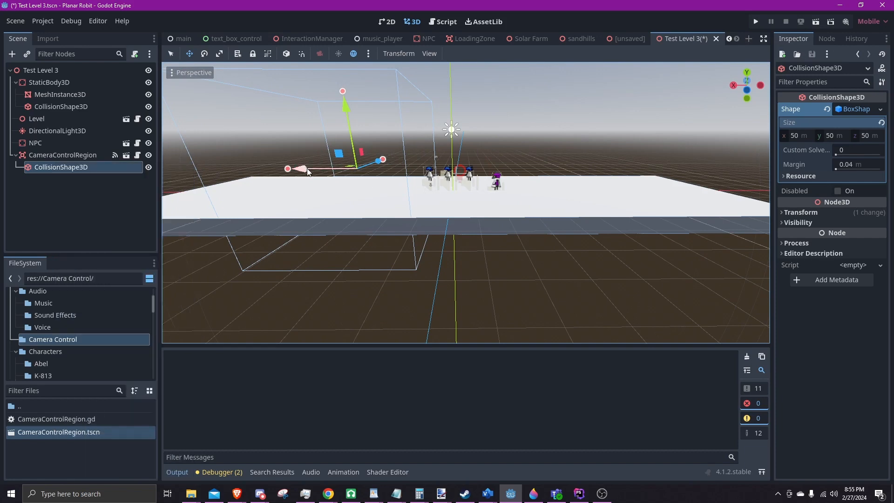
left_click_drag(305, 168, 404, 172)
Copy the CameraControlRegion node and paste it twice under the Test Level 3 root
left_click(44, 155)
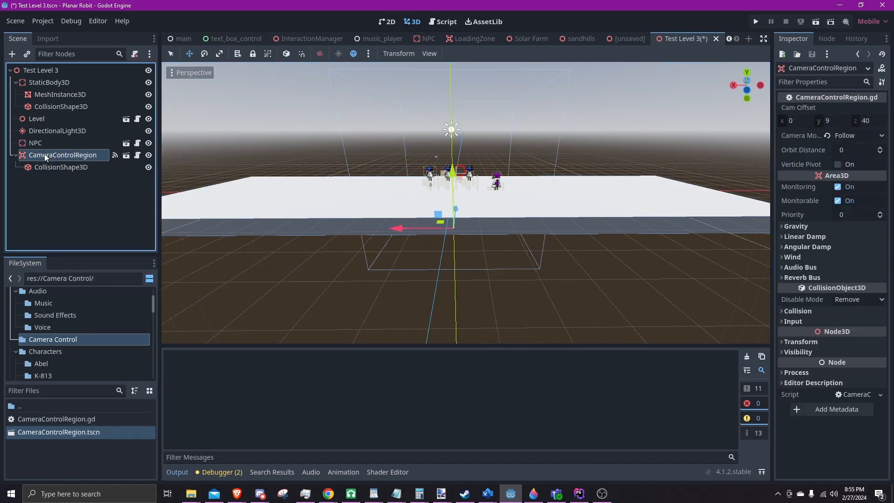
right_click(44, 155)
left_click(73, 178)
right_click(22, 69)
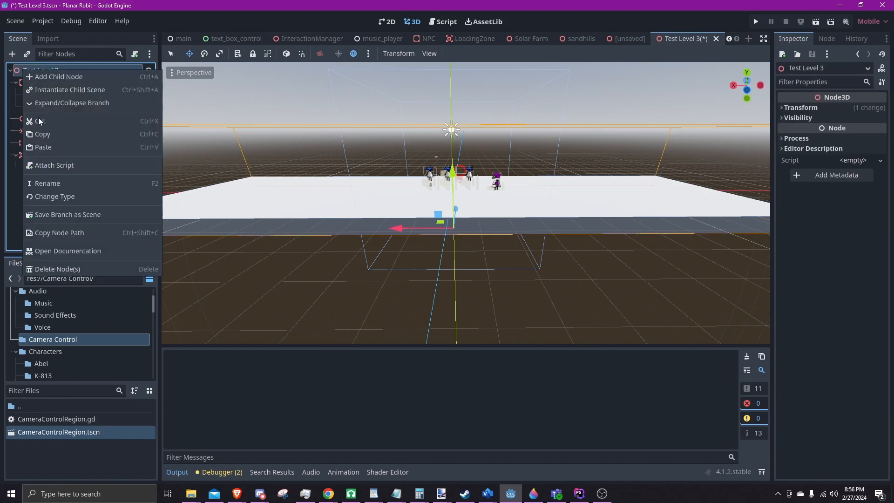
left_click(74, 147)
right_click(45, 70)
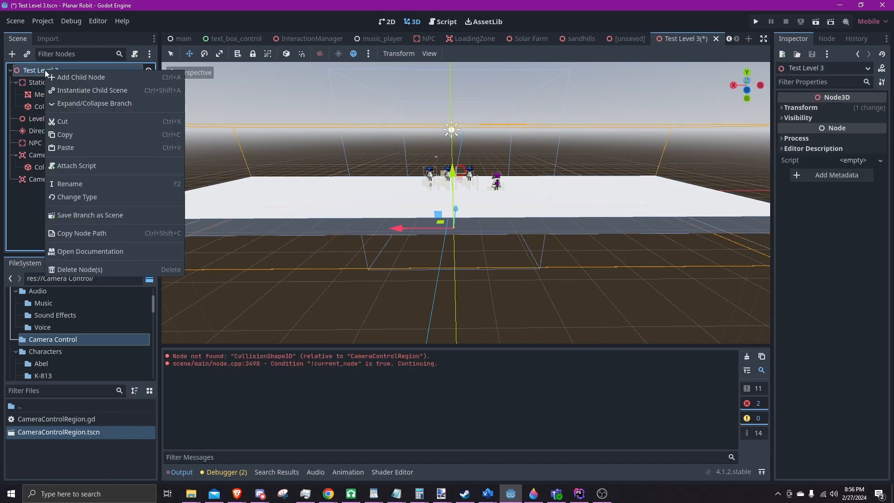
left_click(70, 144)
Copy the first CameraControlRegion's CollisionShape3D and paste it into both CameraControlRegion2 and CameraControlRegion3
double_click(32, 179)
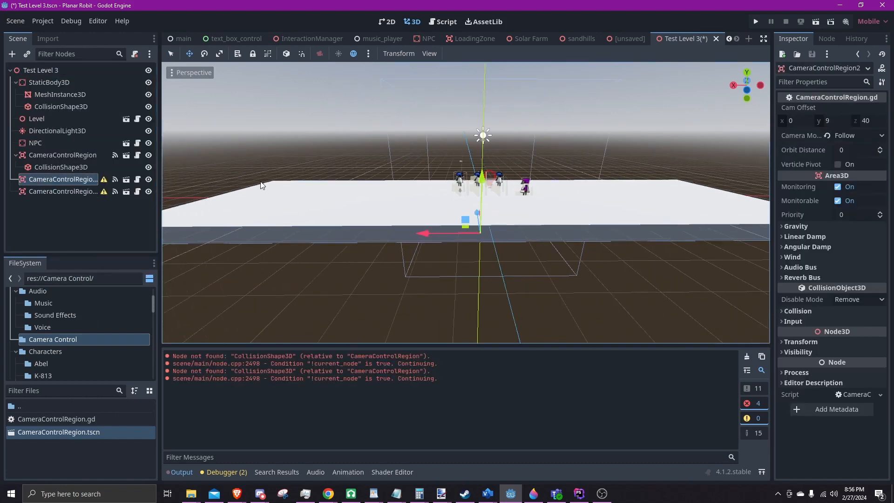
right_click(44, 168)
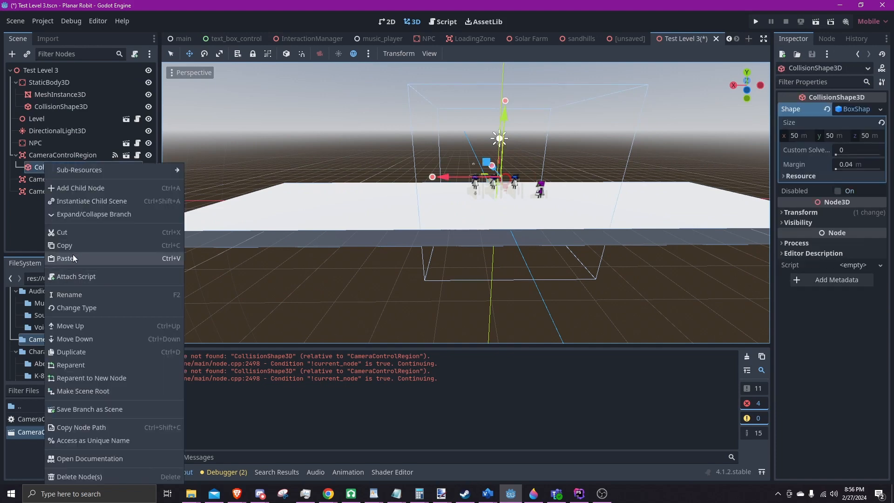
left_click(72, 246)
left_click(42, 180)
right_click(41, 180)
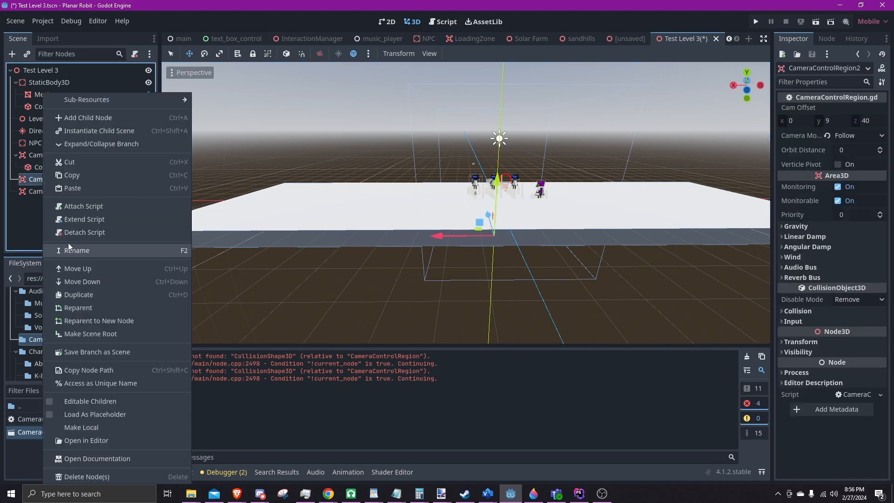
left_click(70, 189)
right_click(29, 205)
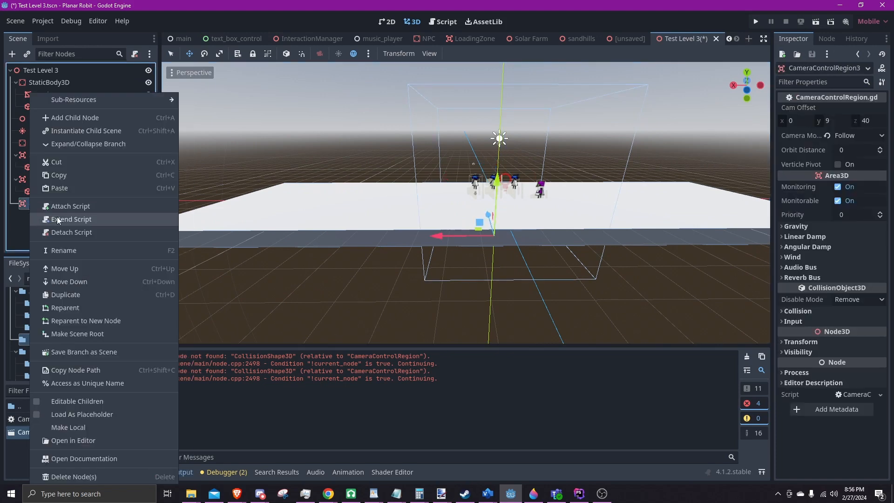
left_click(64, 189)
Move CameraControlRegion2 and CameraControlRegion3 along the X axis to opposite ends of the floor, flanking the middle region
left_click(34, 179)
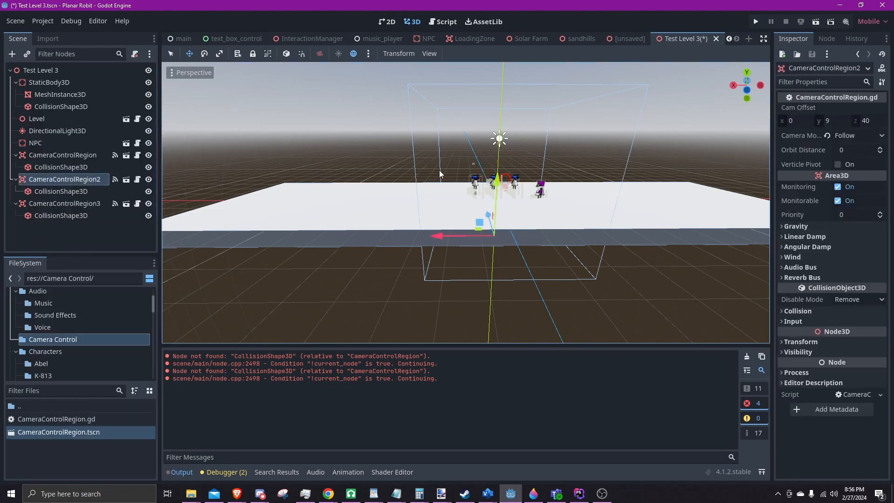
left_click_drag(445, 236, 302, 241)
middle_click_drag(301, 238, 342, 213)
left_click(47, 204)
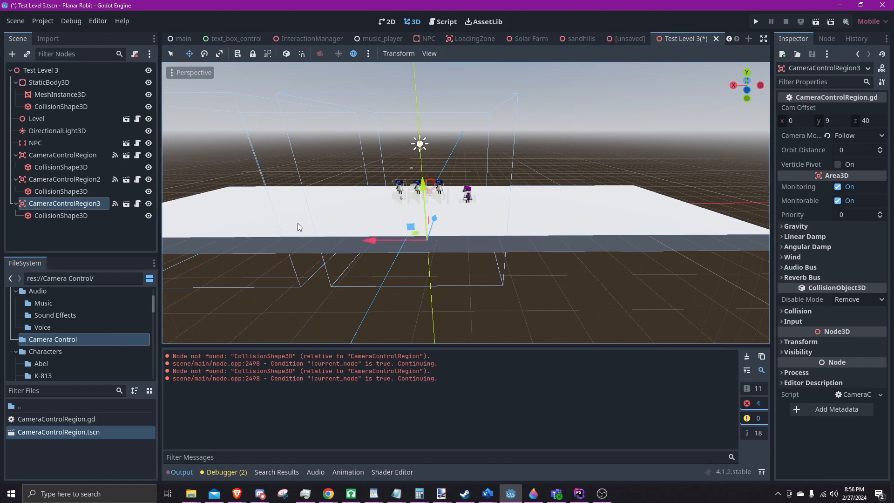
left_click_drag(379, 241, 413, 241)
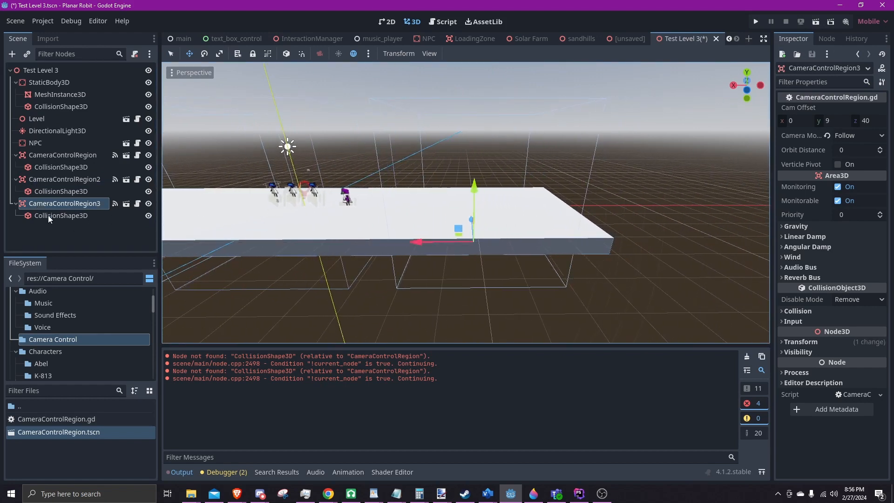
Set CameraControlRegion3's Cam Offset to X -40 and Z 0
left_click(794, 121)
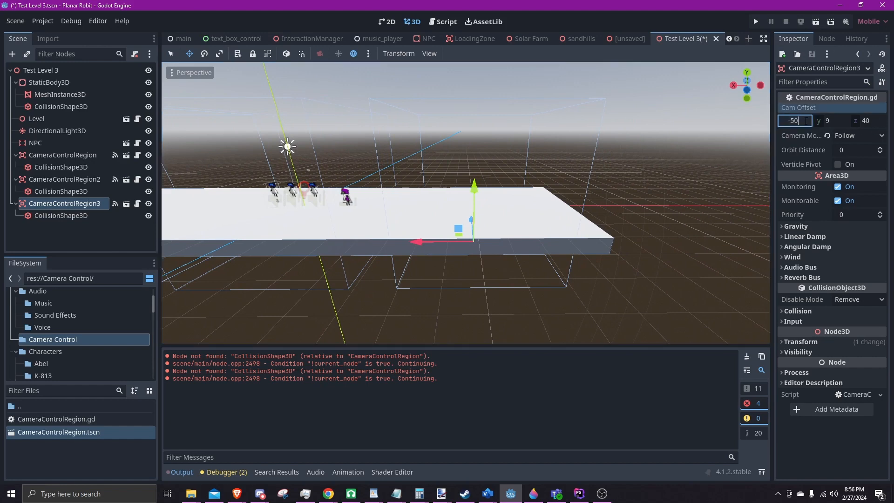
left_click(865, 121)
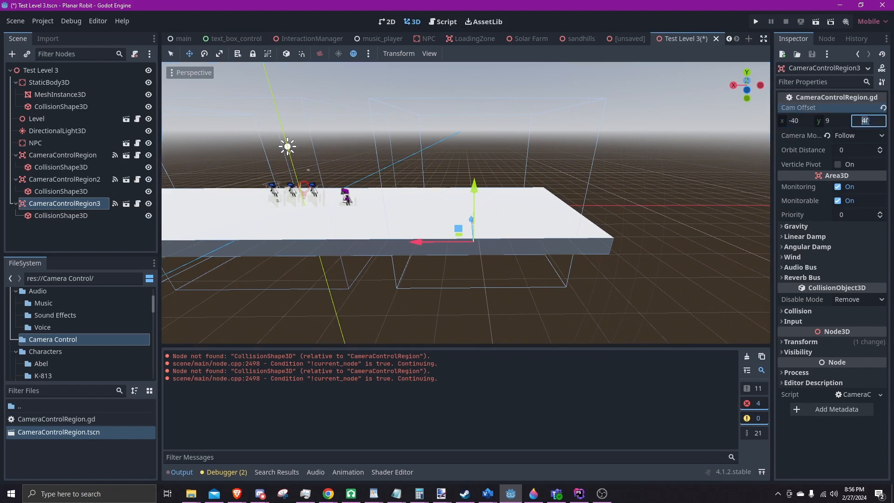
type("9")
key("BackSpace")
type("0")
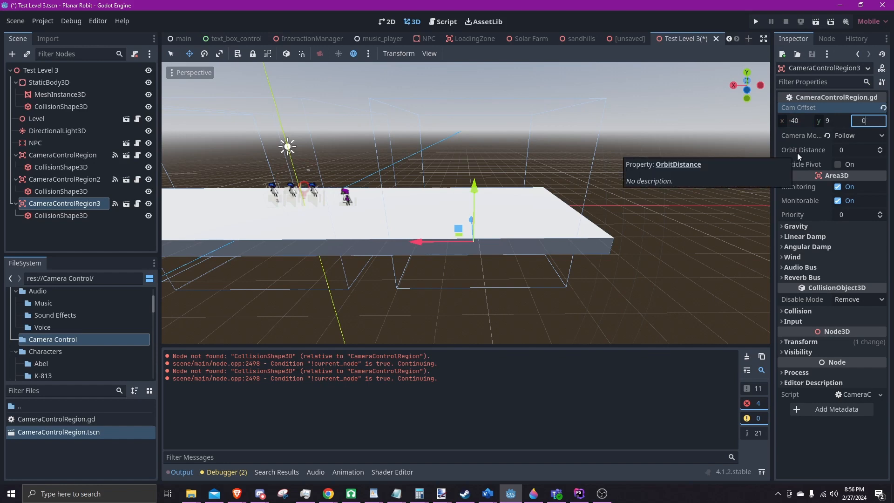
key("Return")
Set CameraControlRegion2's Cam Offset to X 40 and Z 0
middle_click_drag(557, 253, 756, 267, "shift")
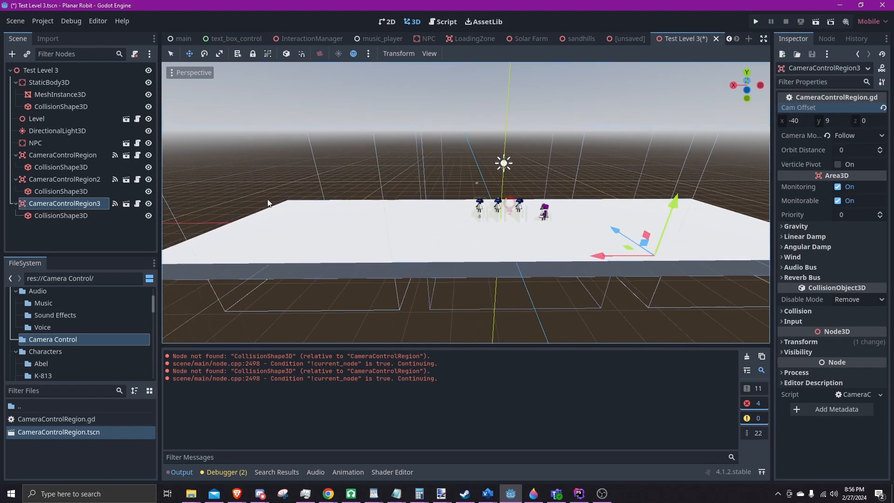
left_click(53, 156)
left_click(55, 179)
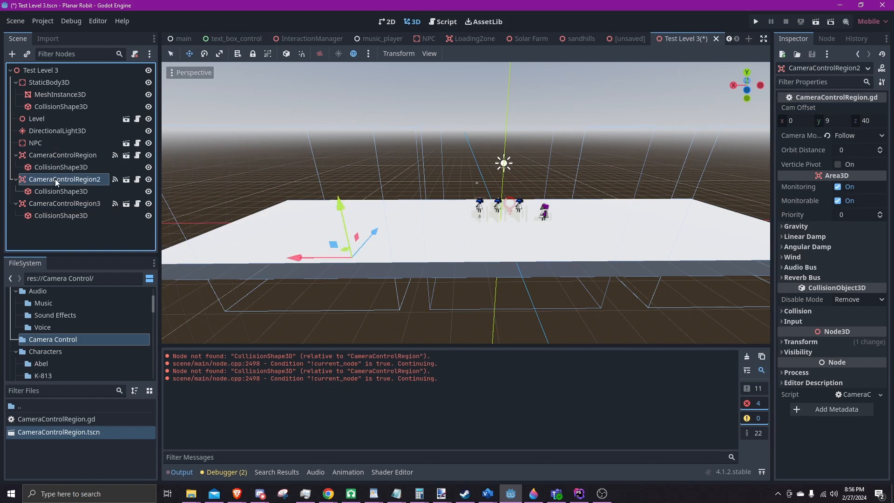
left_click(797, 121)
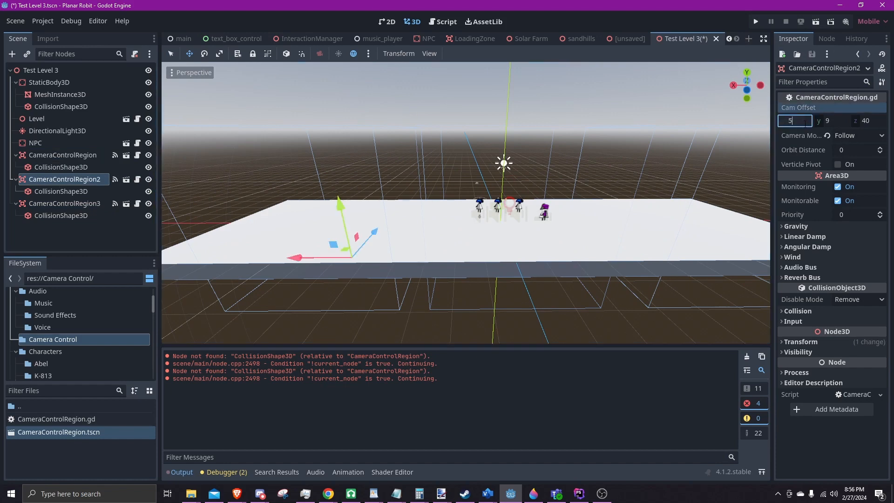
left_click(876, 121)
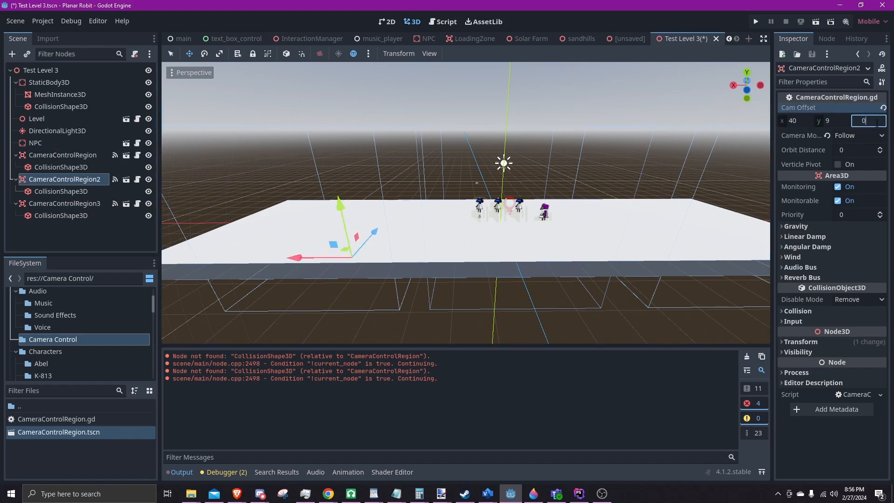
Run the current scene to test the camera control regions and stop it
left_click(812, 21)
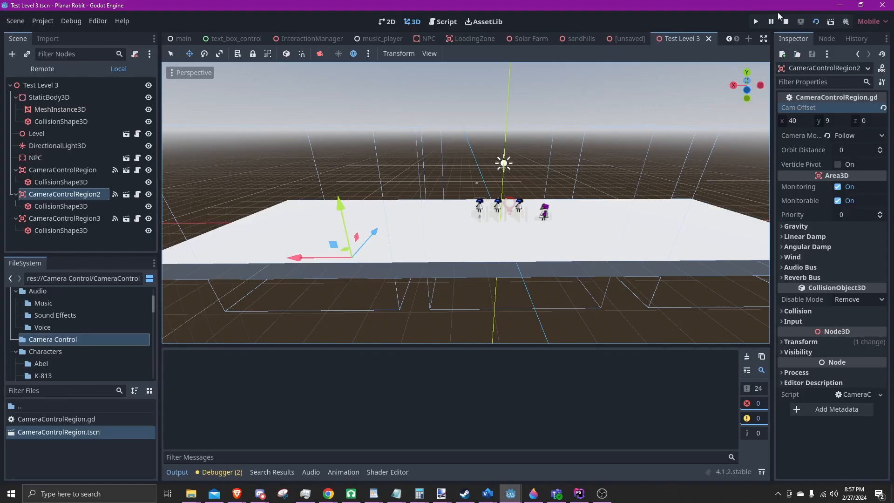
left_click(787, 22)
Open the Interaction/Interactables/Item folder in the project files to find the GrabbableItem files
middle_click_drag(456, 208, 485, 261, "shift")
scroll(341, 208, "up", 3)
mouse_move(462, 223)
middle_mouse_down("shift")
mouse_move(354, 205)
mouse_move(460, 213)
middle_mouse_up("shift")
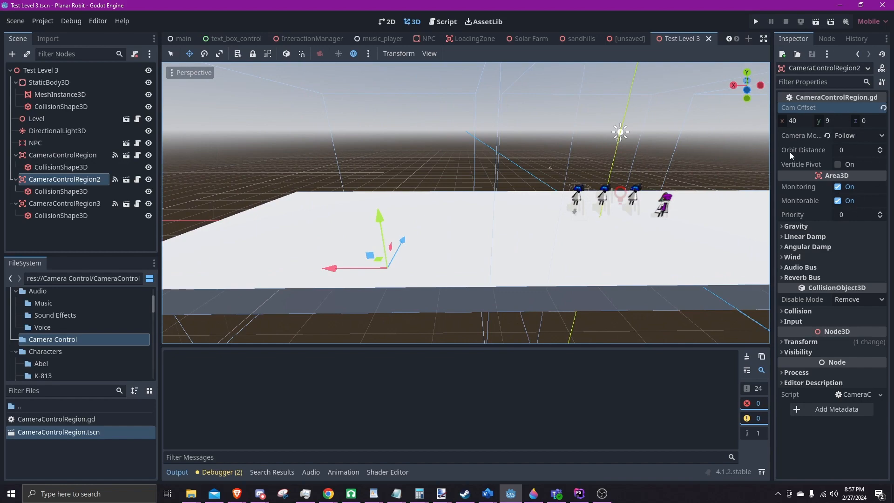
middle_click_drag(579, 257, 396, 200, "shift")
scroll(504, 214, "down", 5)
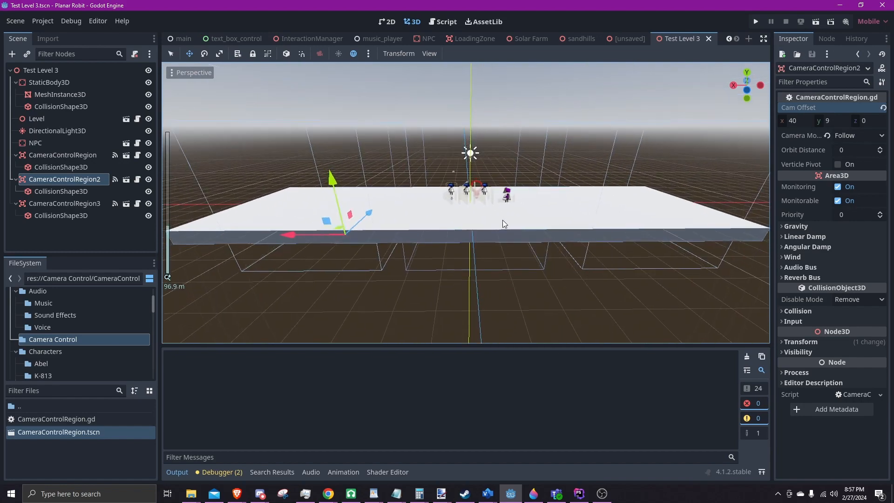
scroll(489, 232, "up", 2)
mouse_move(489, 230)
middle_mouse_down()
mouse_move(506, 270)
mouse_move(495, 202)
mouse_move(500, 233)
mouse_move(491, 247)
middle_mouse_up()
middle_click_drag(272, 339, 425, 261)
left_click(47, 372)
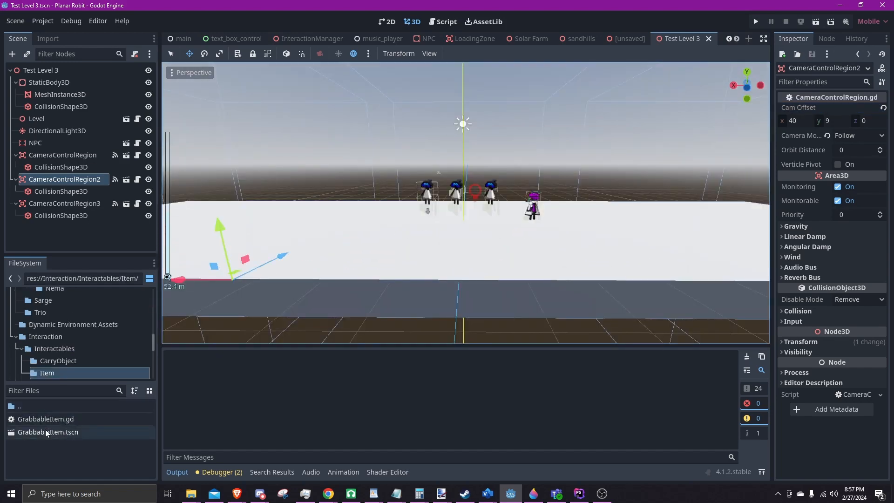
left_click(46, 429)
left_click(49, 420)
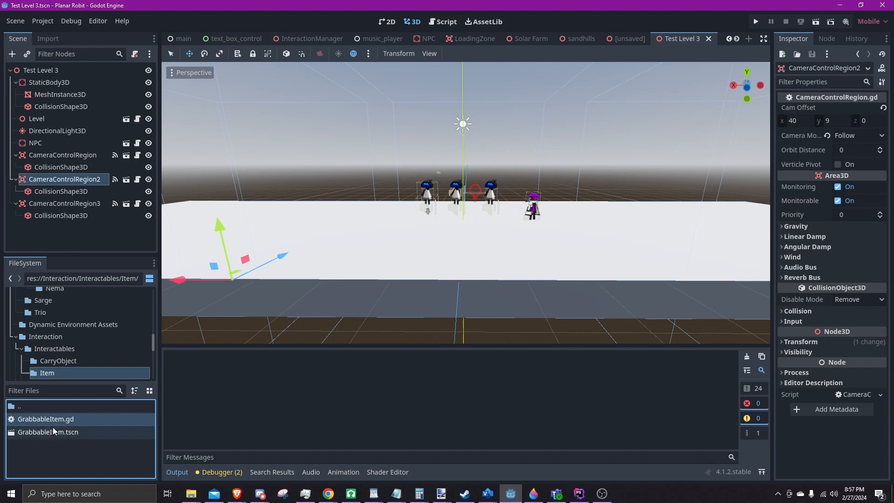
left_click_drag(46, 418, 38, 73)
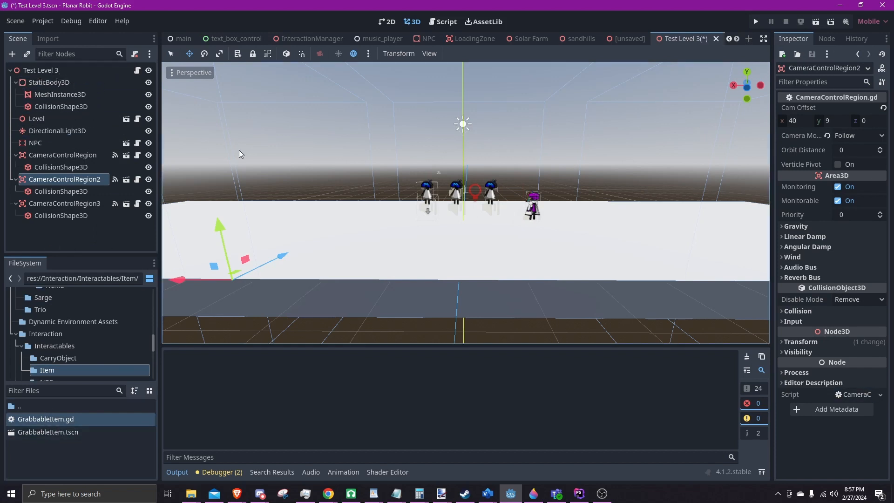
scroll(297, 175, "down", 3)
left_click_drag(250, 227, 256, 133)
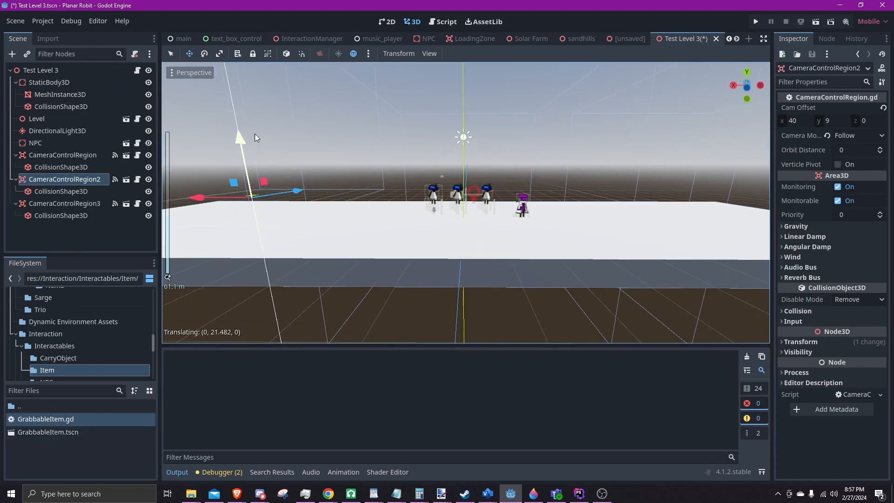
left_click_drag(223, 184, 320, 183)
scroll(350, 200, "up", 8)
middle_click_drag(350, 205, 579, 260, "shift")
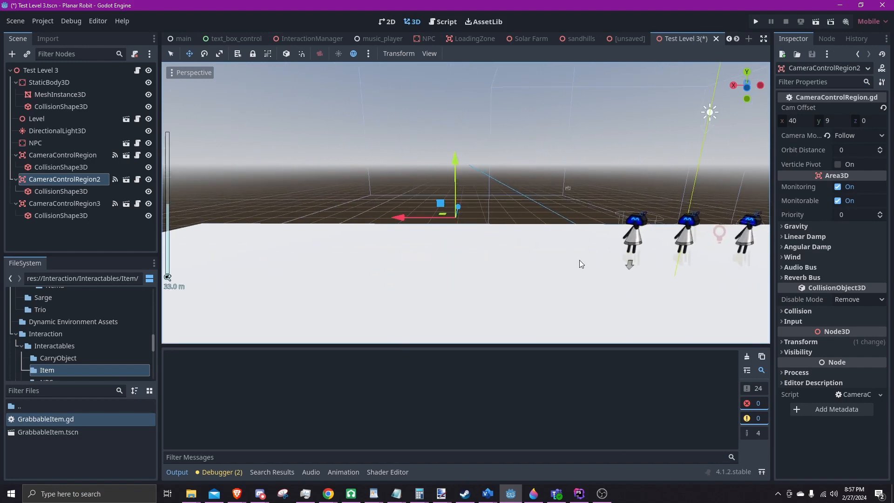
scroll(439, 231, "up", 6)
middle_click_drag(482, 278, 400, 210)
scroll(410, 253, "down", 3)
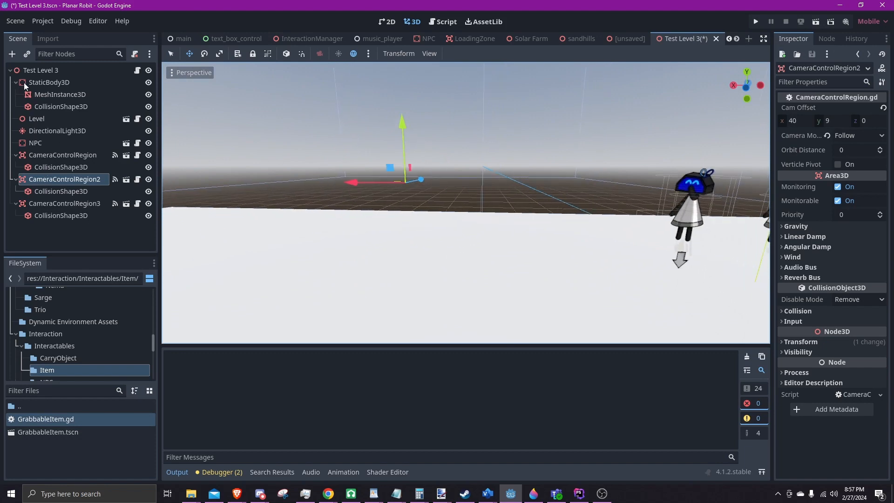
scroll(251, 174, "down", 20)
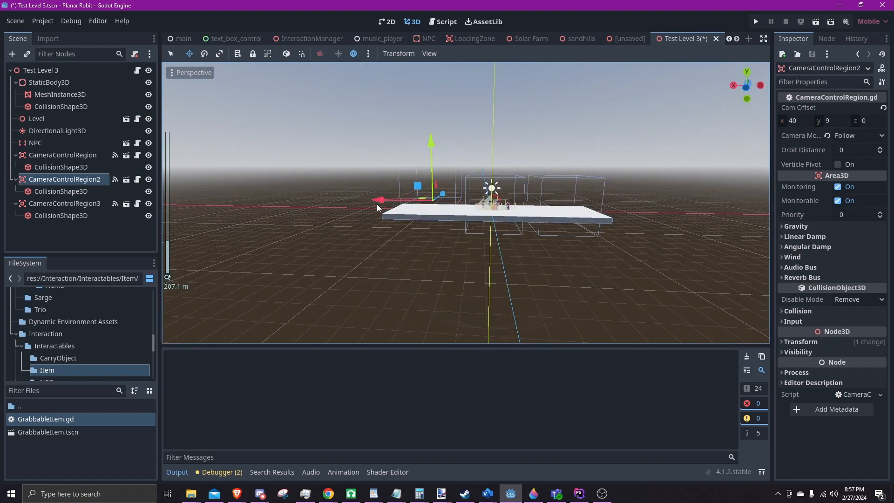
scroll(447, 222, "up", 20)
Instance GrabbableItem.tscn under the Test Level 3 root and place it on the floor beside the row of characters
left_click(68, 442)
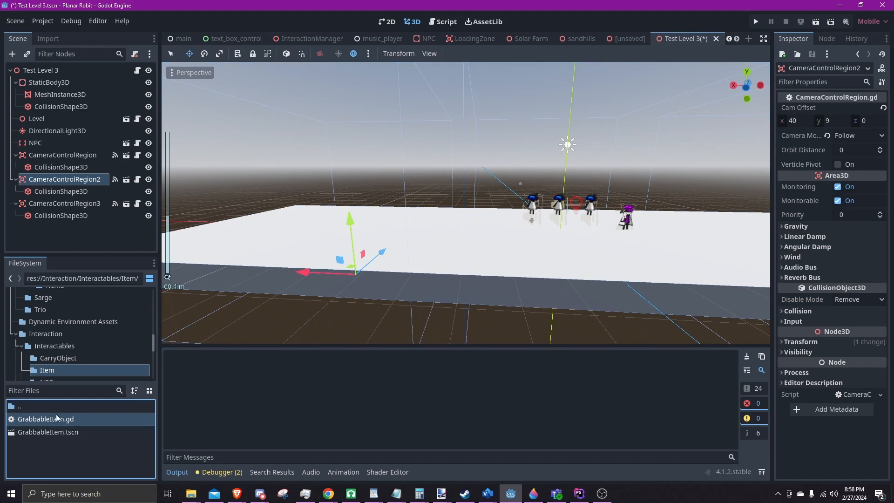
left_click_drag(42, 430, 60, 72)
key("ctrl+s")
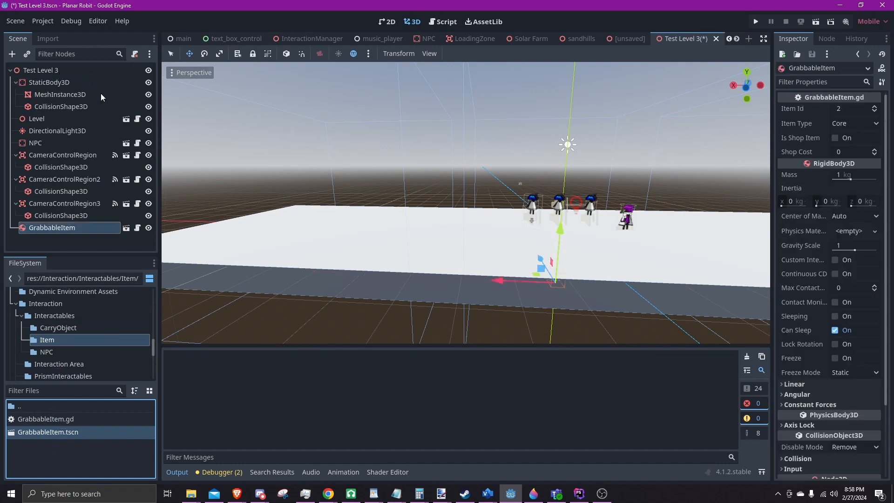
scroll(278, 180, "up", 5)
left_click_drag(425, 197, 339, 220)
scroll(340, 219, "up", 8)
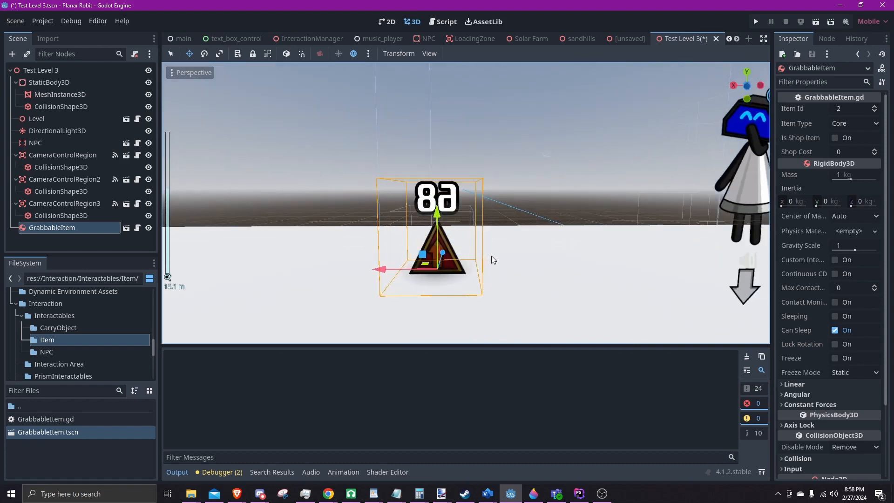
Rotate the GrabbableItem about half a turn around its vertical axis so its number label faces the floor's front edge
middle_click_drag(491, 256, 462, 283)
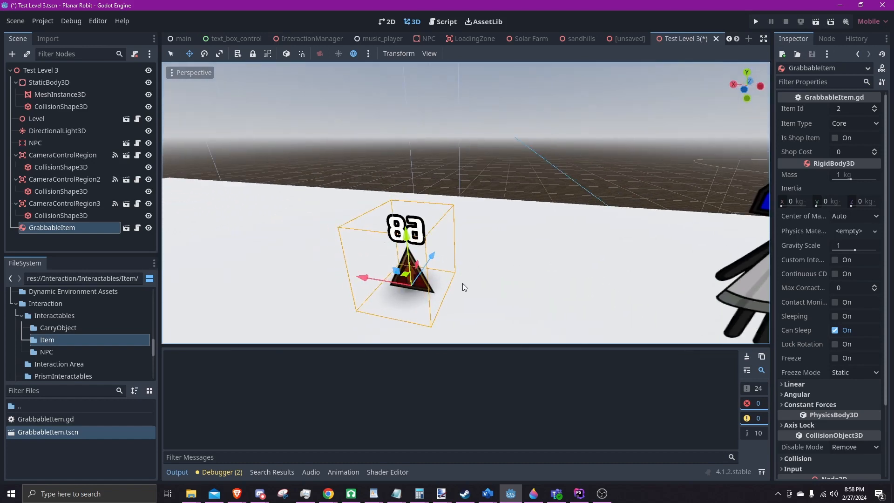
scroll(462, 283, "down", 4)
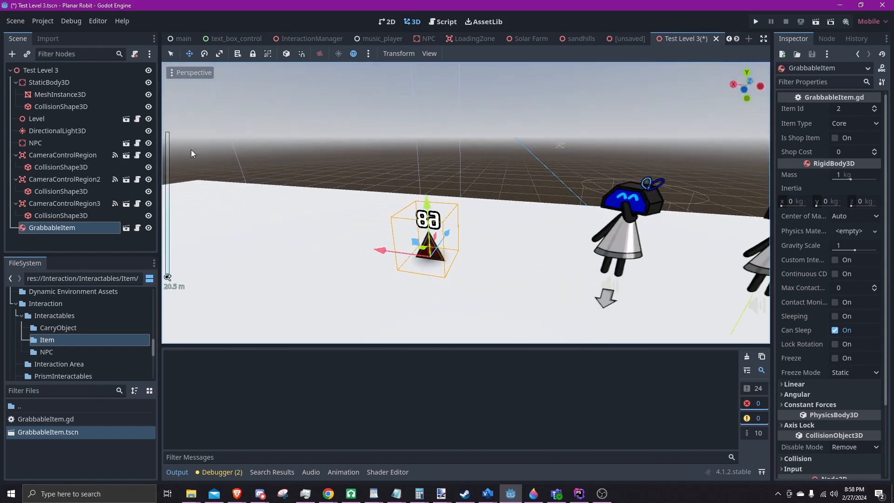
left_click(204, 53)
left_click_drag(409, 300, 498, 230)
scroll(498, 230, "down", 10)
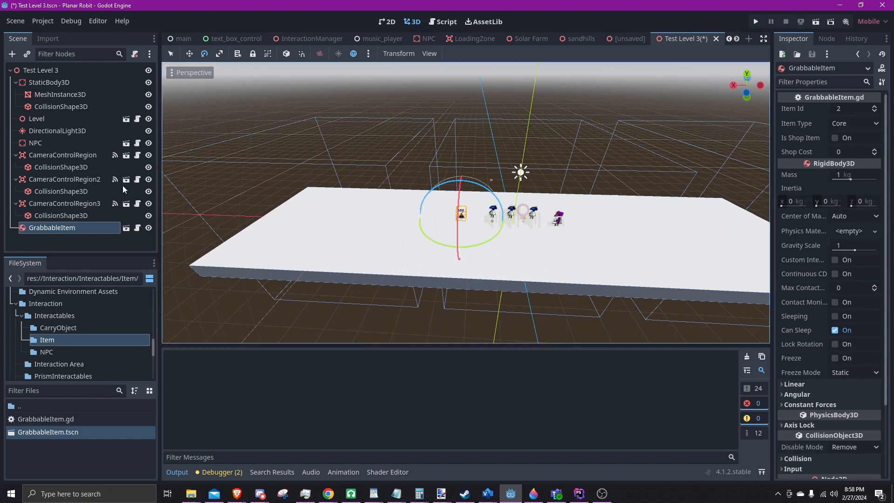
Rotate the DirectionalLight3D around its X axis so it lights the front side of the floor and characters
left_click(29, 143)
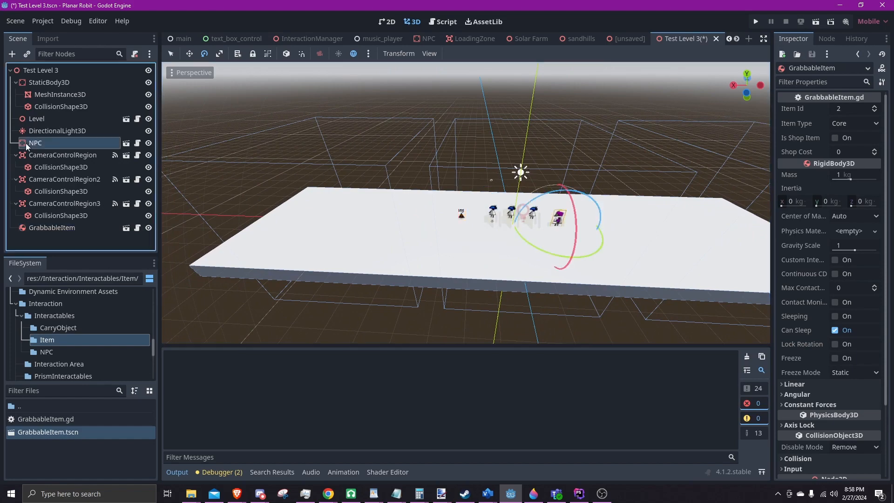
left_click(56, 131)
middle_click_drag(372, 177, 530, 112)
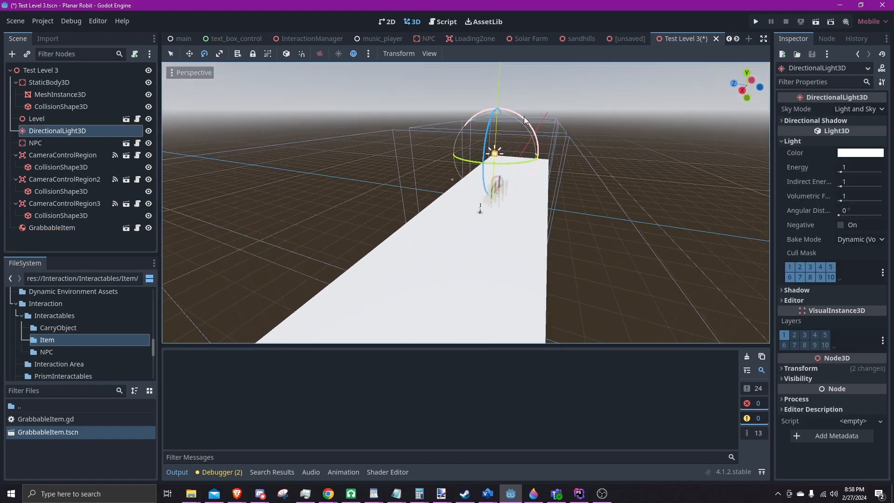
left_click_drag(524, 120, 550, 154)
middle_click_drag(628, 218, 481, 194)
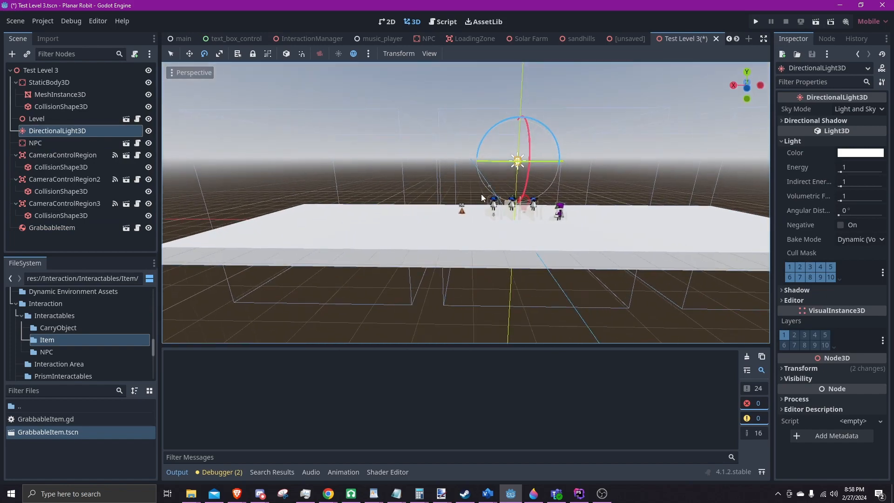
Set the GrabbableItem's Item Id to 5
scroll(518, 205, "up", 12)
scroll(521, 211, "down", 5)
middle_click_drag(610, 243, 558, 261)
left_click(47, 242)
left_click(52, 227)
scroll(566, 275, "up", 5)
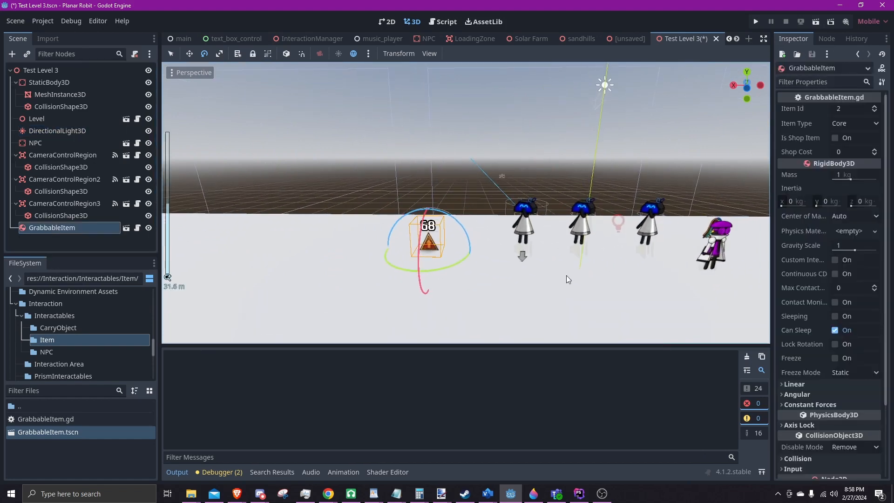
left_click(854, 109)
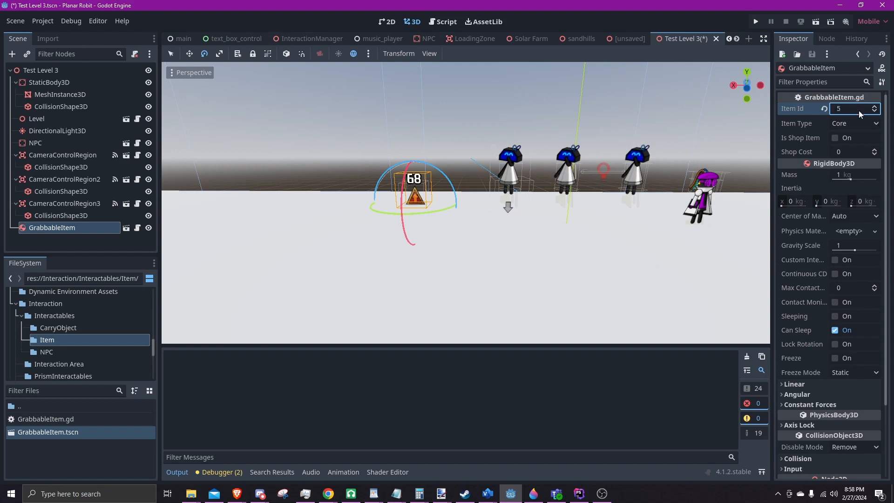
Keep the GrabbableItem's Item Type as Core and turn on Is Shop Item
middle_click_drag(366, 168, 448, 156, "shift")
scroll(605, 174, "up", 5)
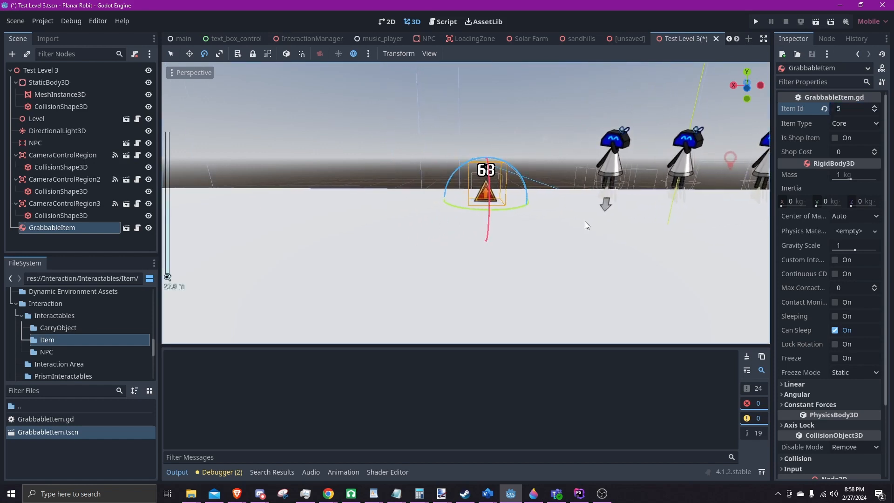
left_click(850, 122)
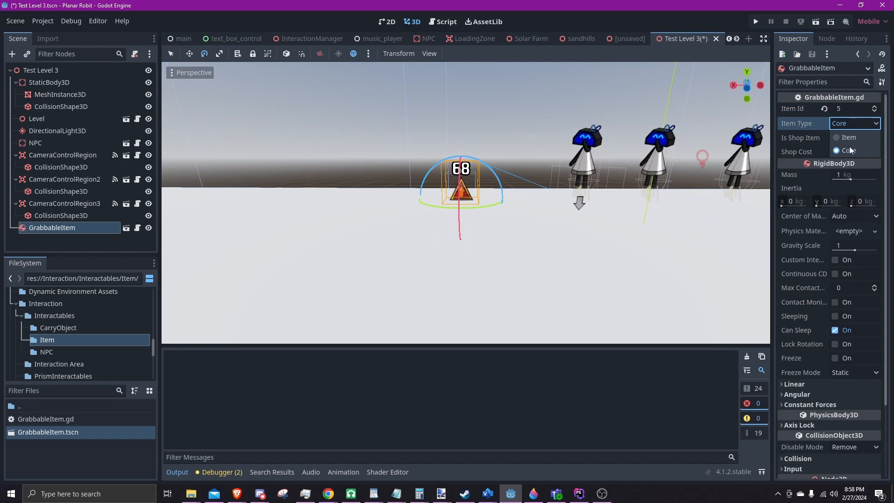
left_click(863, 124)
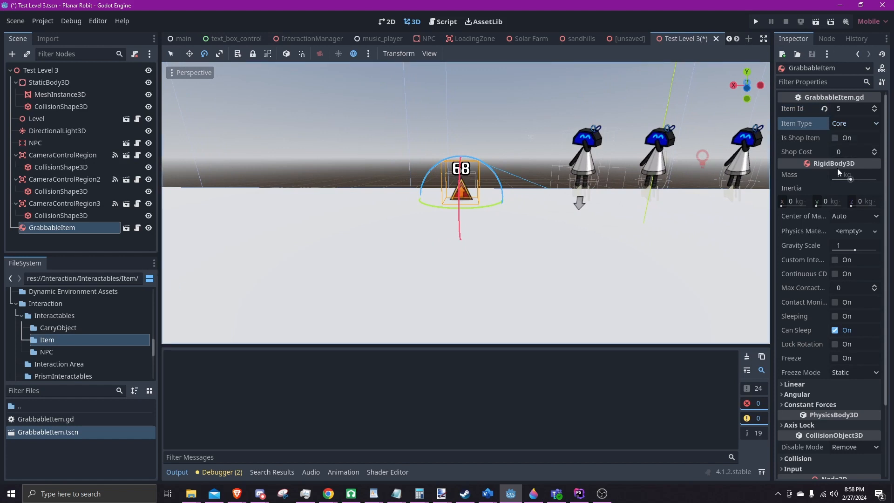
left_click(835, 138)
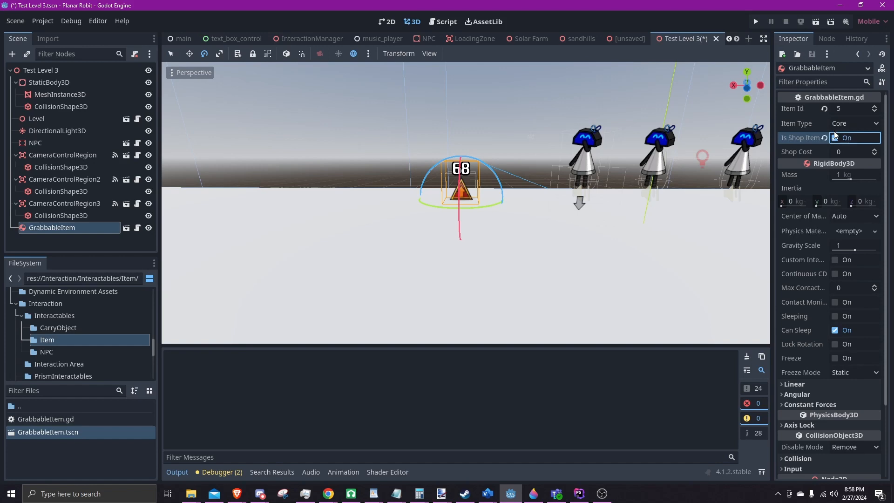
Set the GrabbableItem's Shop Cost to 10
middle_click_drag(429, 122, 465, 225)
scroll(464, 225, "up", 3)
scroll(819, 147, "down", 3)
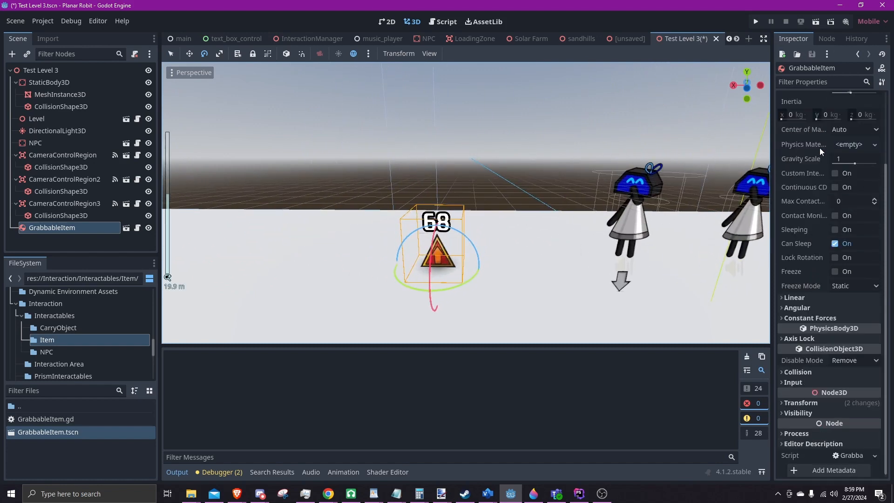
scroll(744, 195, "up", 9)
scroll(792, 229, "up", 3)
scroll(521, 249, "down", 6)
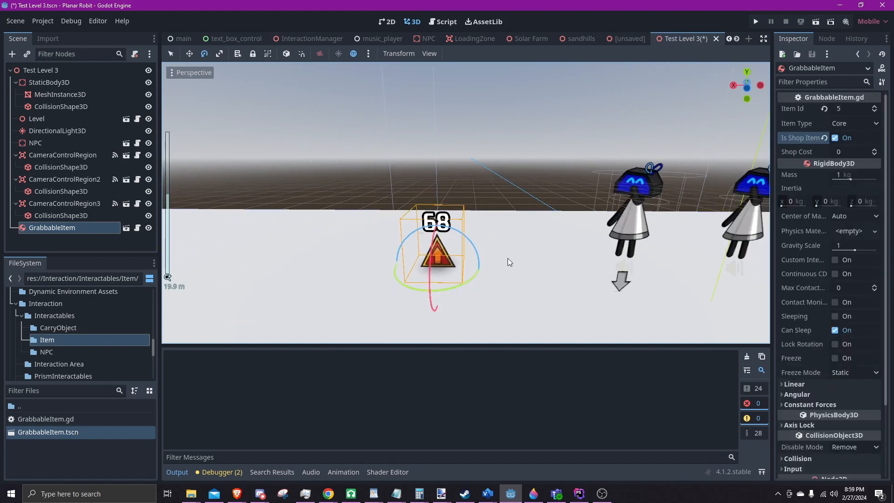
middle_click_drag(507, 257, 765, 191)
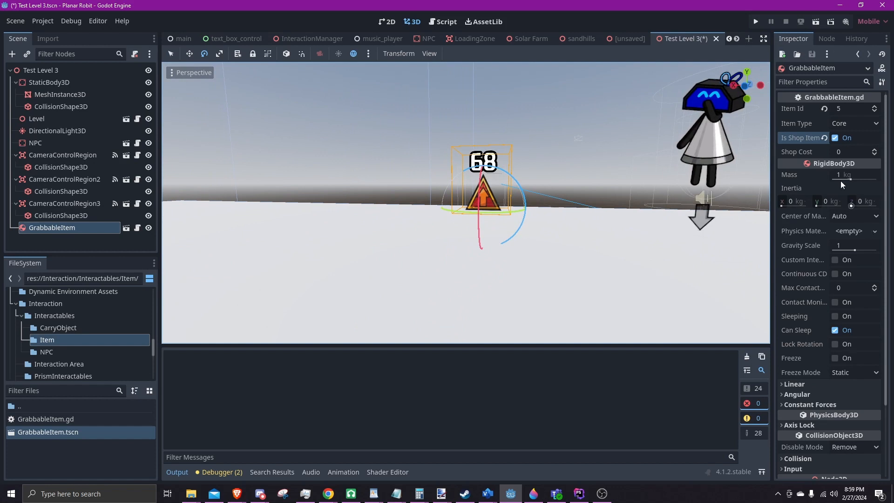
left_click(877, 150)
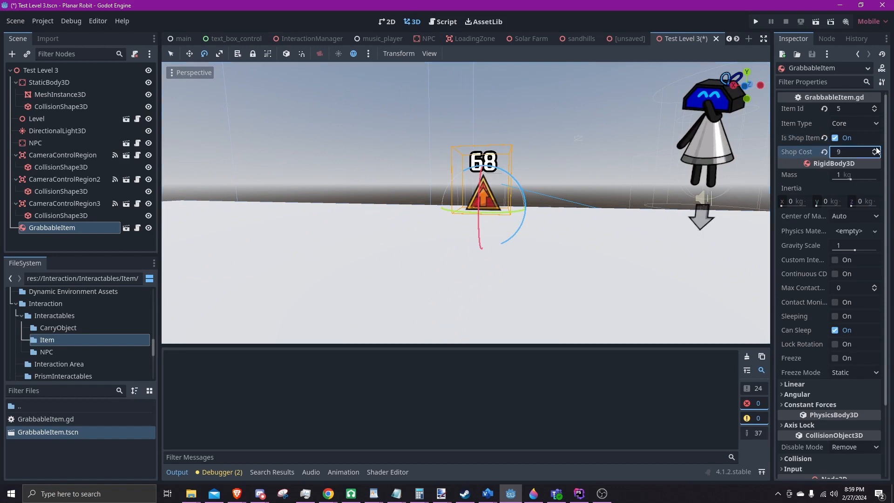
key("Return")
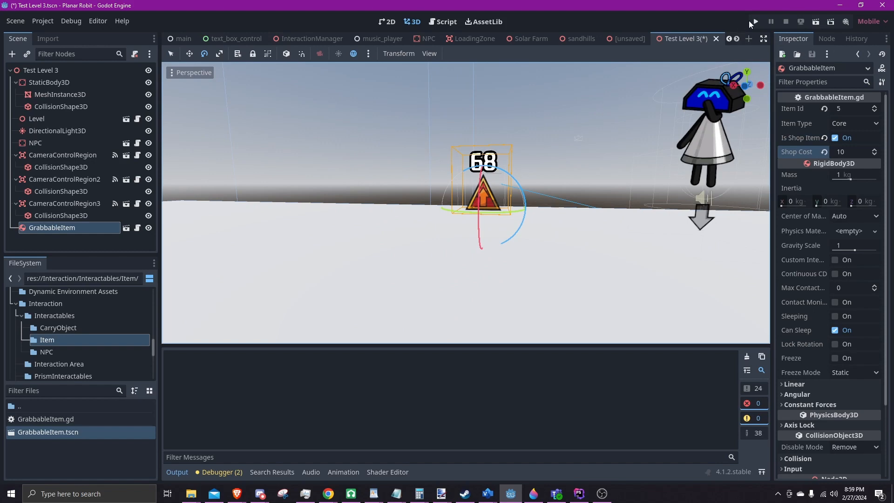
Run the current scene, walk to the shop item to trigger its purchase prompt, dismiss it without buying, and return to the editor
left_click(817, 22)
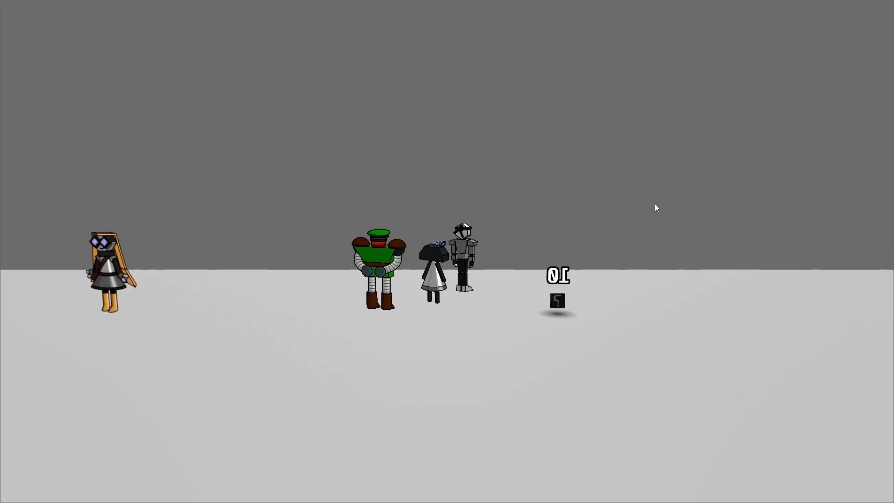
key("w")
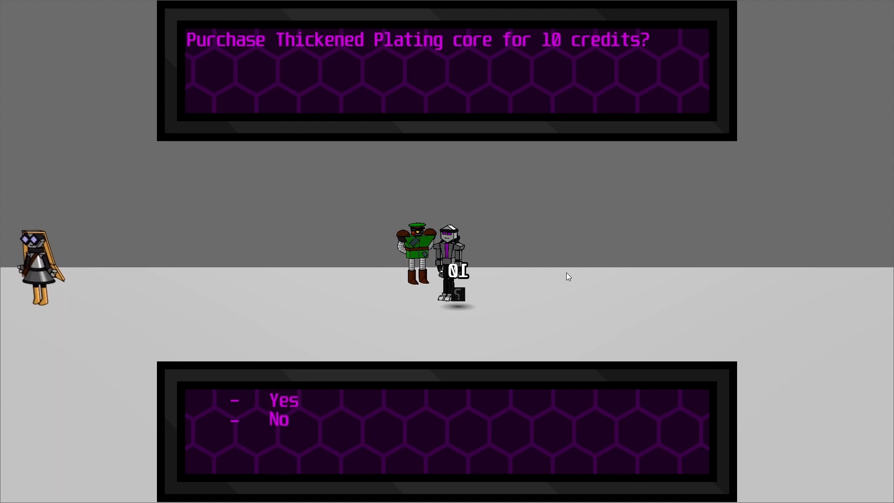
key("Return")
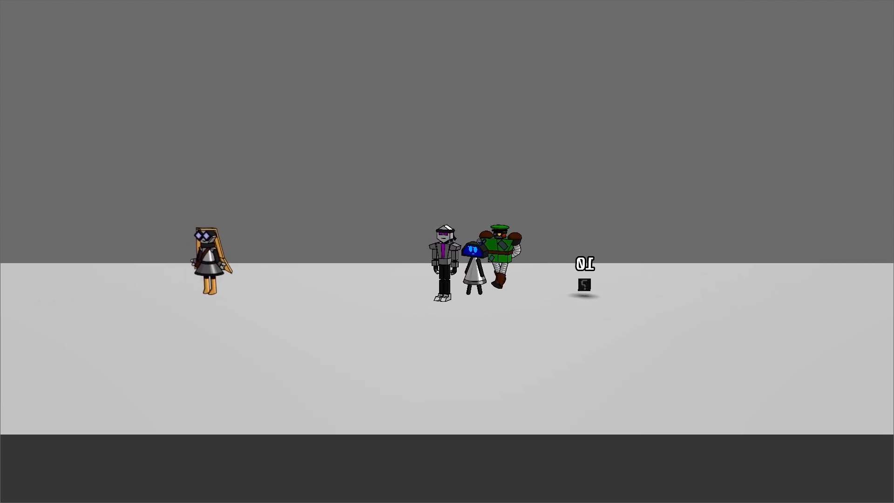
key("alt+Tab")
Turn the GrabbableItem about half a turn around its vertical axis to face the opposite side and set its Item Id to 4
scroll(671, 223, "down", 10)
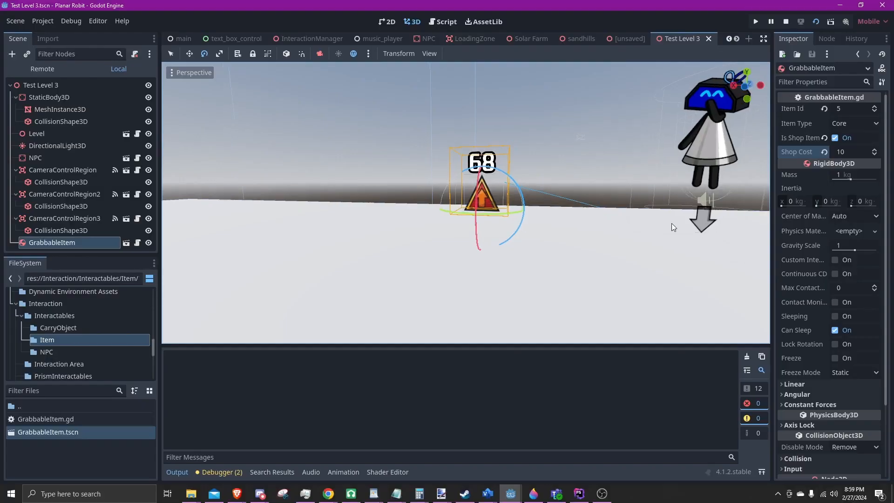
middle_click_drag(671, 222, 491, 267)
left_click_drag(438, 260, 475, 168)
middle_click_drag(473, 165, 484, 180)
left_click(875, 113)
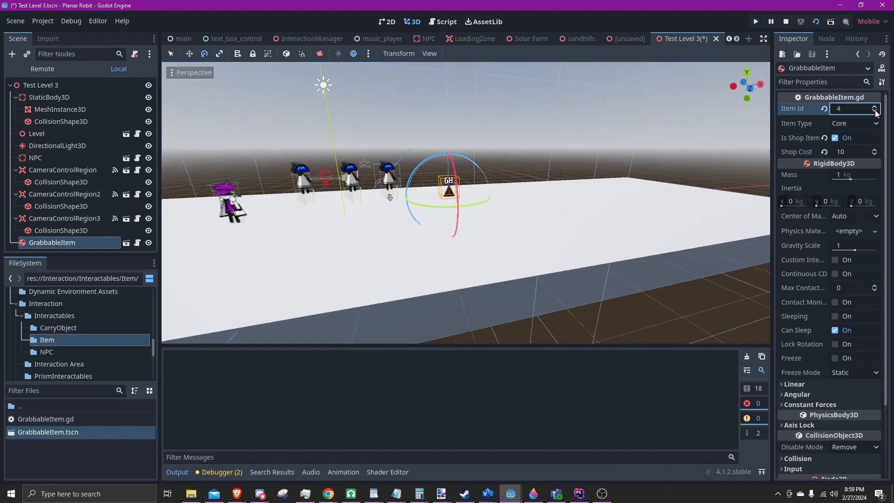
Run the current scene, buy the Backup Battery core for 10 credits from the shop item, and return to the editor
left_click(755, 22)
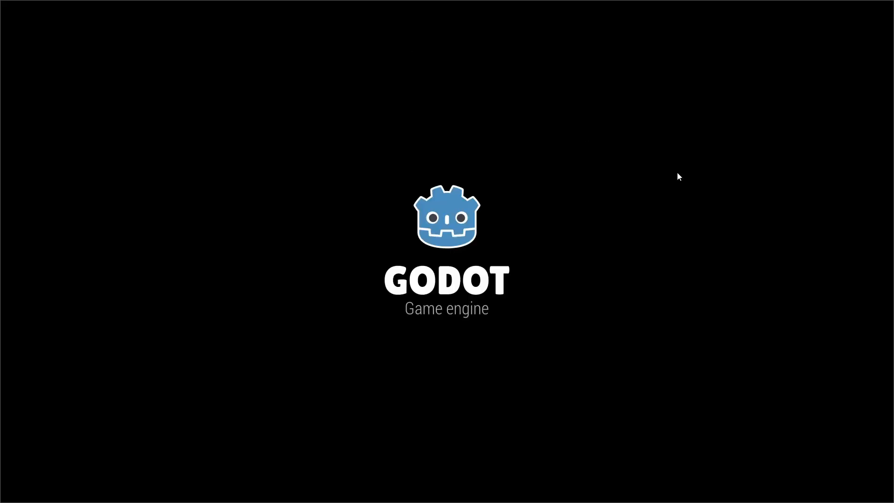
key("alt+Tab")
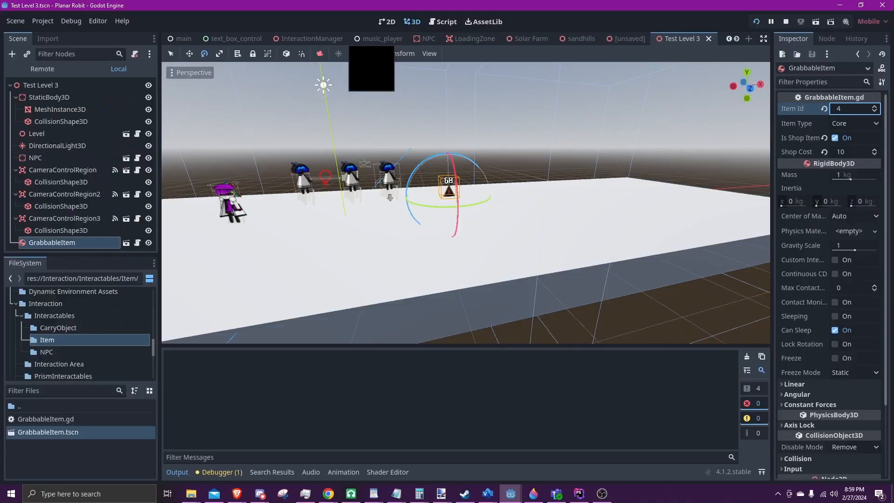
left_click(811, 24)
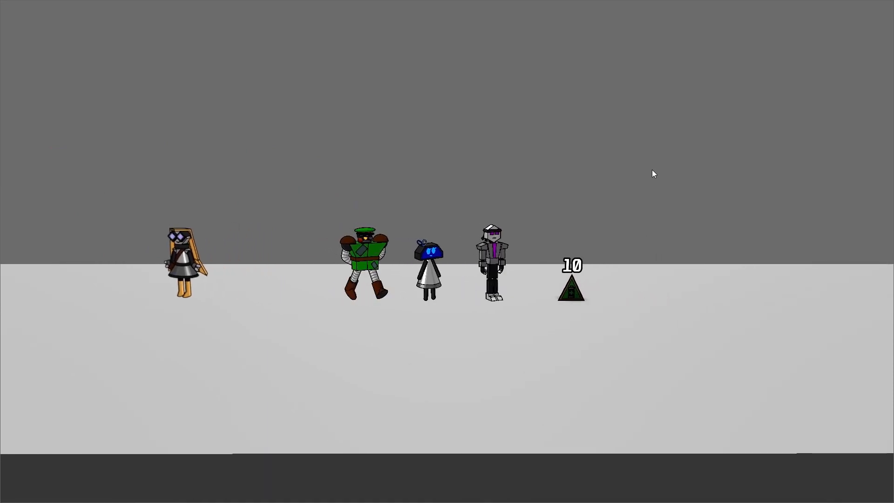
key("Right")
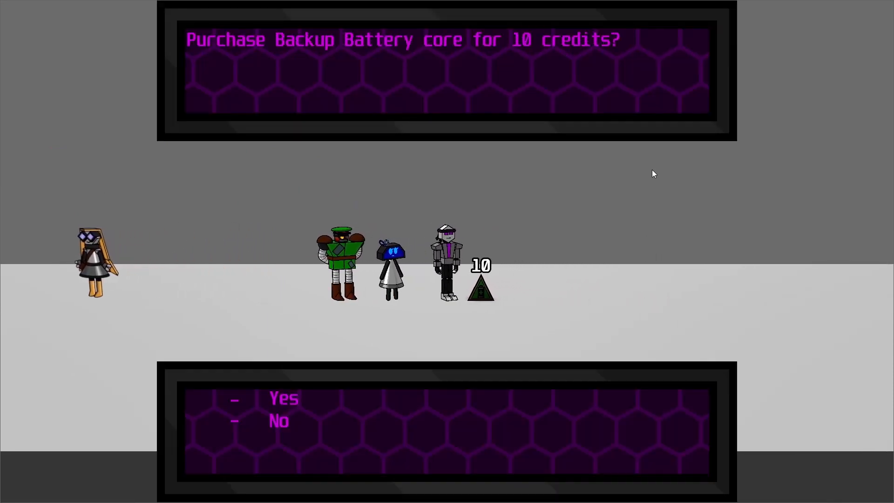
key("Return")
key("Return")
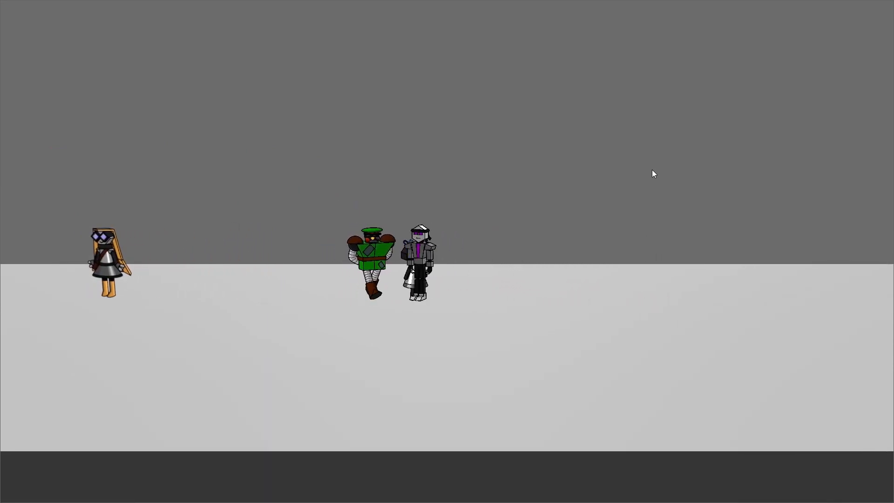
key("F8")
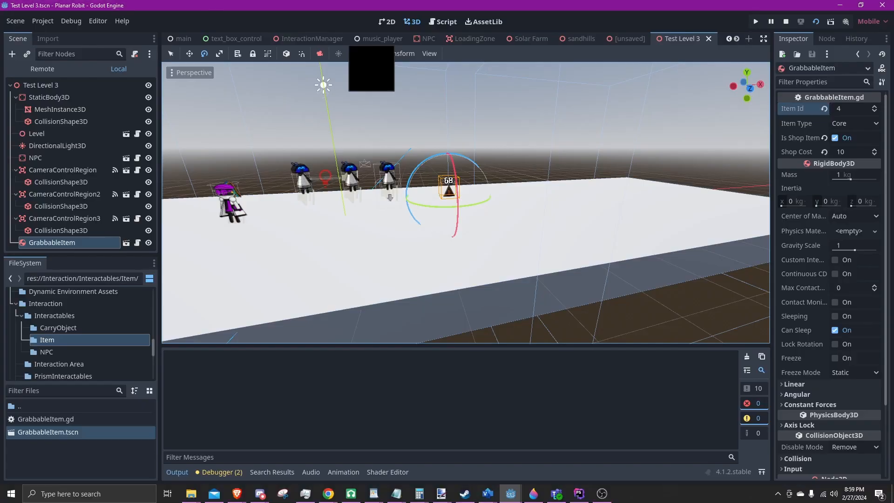
Rotate the DirectionalLight3D so it lights the side of the floor and shop item that faces the game camera
middle_click_drag(465, 196, 16, 85)
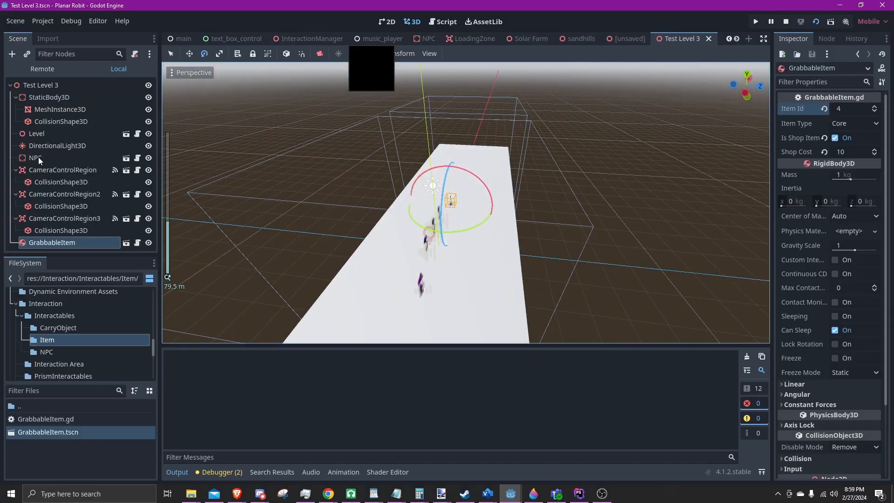
left_click(51, 145)
scroll(390, 202, "up", 4)
left_click_drag(407, 194, 432, 80)
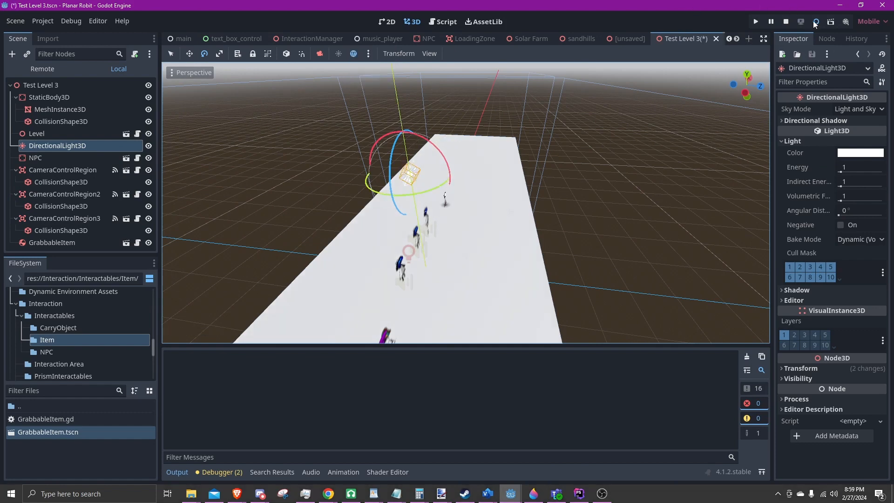
Rerun the current scene and test the Backup Battery purchase prompt, declining it once and accepting it the second time
left_click(815, 22)
key("F6")
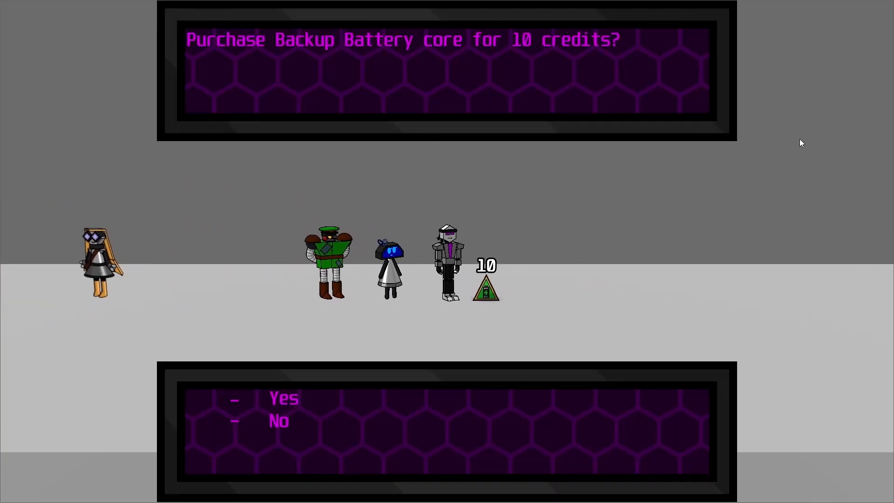
key("Return")
key("Left")
key("Right")
key("Down")
key("Return")
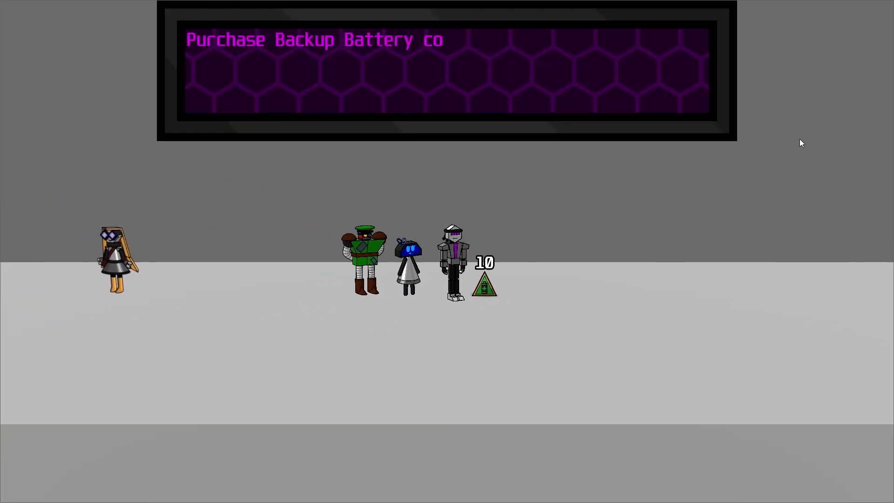
key("Return")
key("Return")
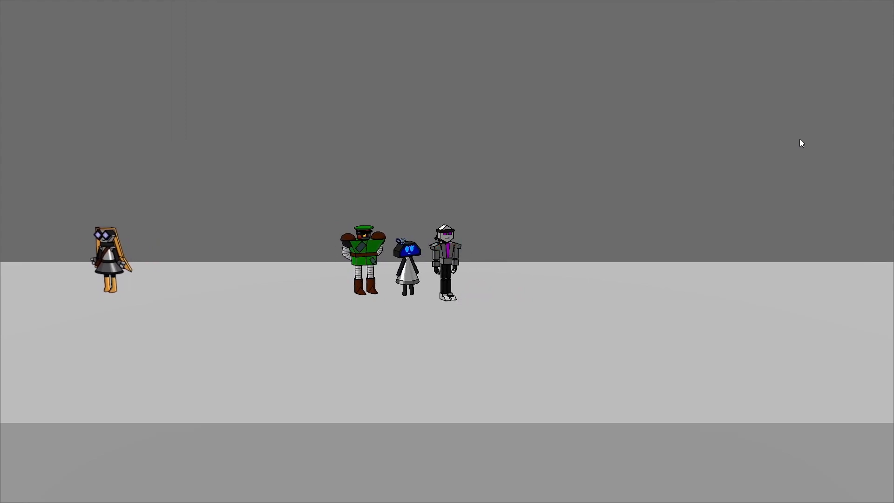
Check the in-game pause menu's credits and Cores entry after the purchase, close the menu, and stop the running scene
key("Escape")
key("Down")
key("Return")
key("Escape")
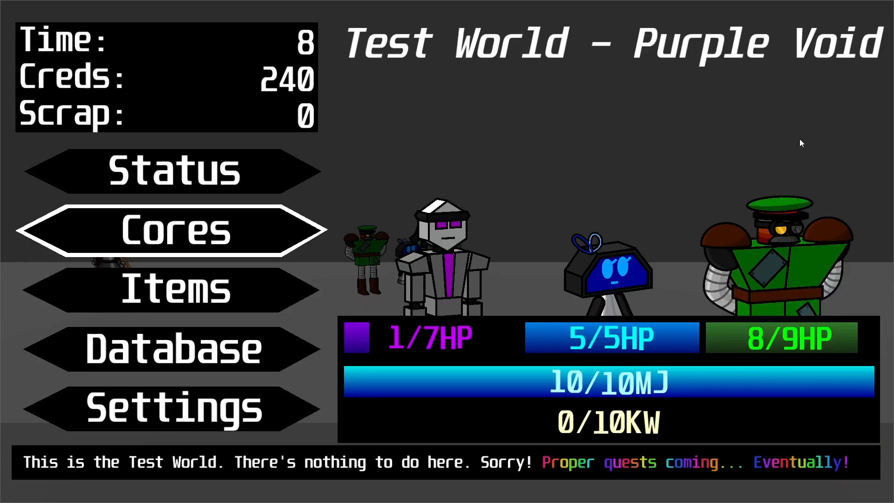
key("Escape")
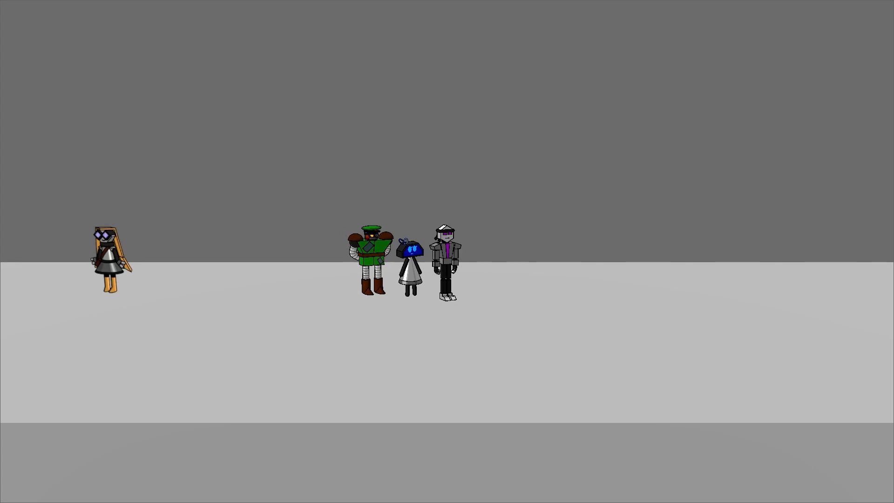
key("F8")
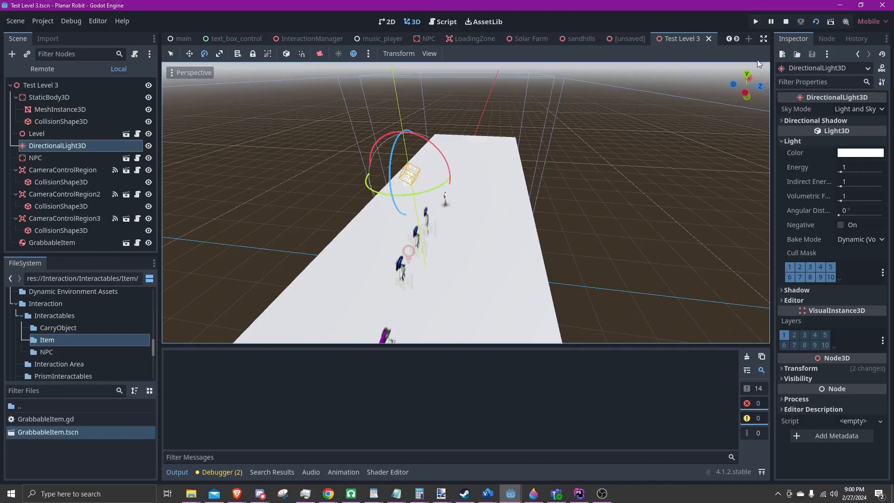
left_click(787, 21)
middle_click_drag(521, 182, 455, 229)
scroll(430, 283, "up", 3)
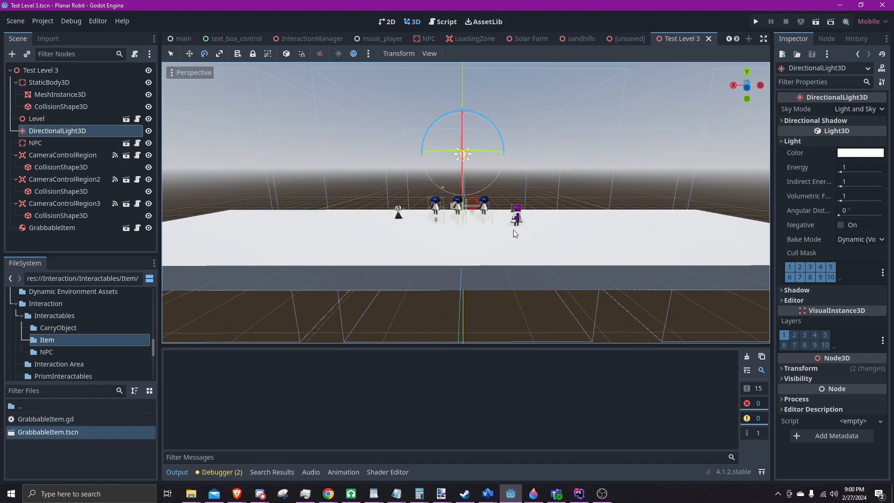
middle_click_drag(485, 193, 468, 231)
scroll(469, 231, "down", 2)
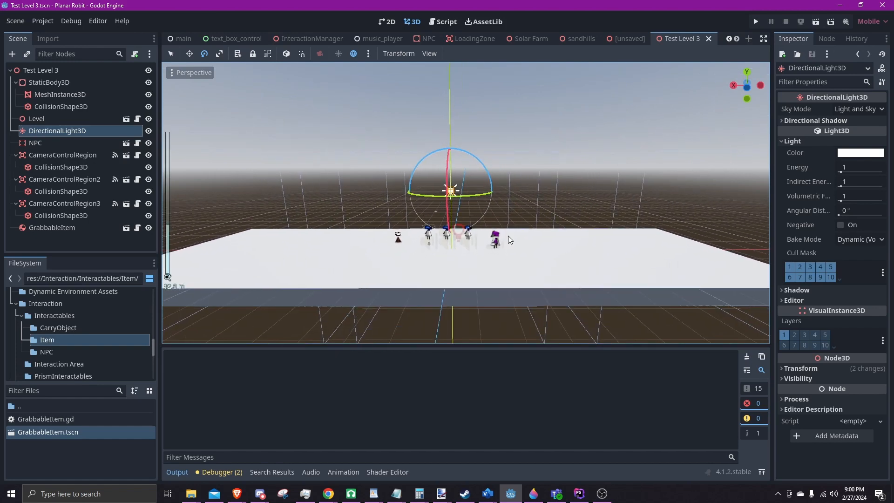
scroll(508, 235, "up", 2)
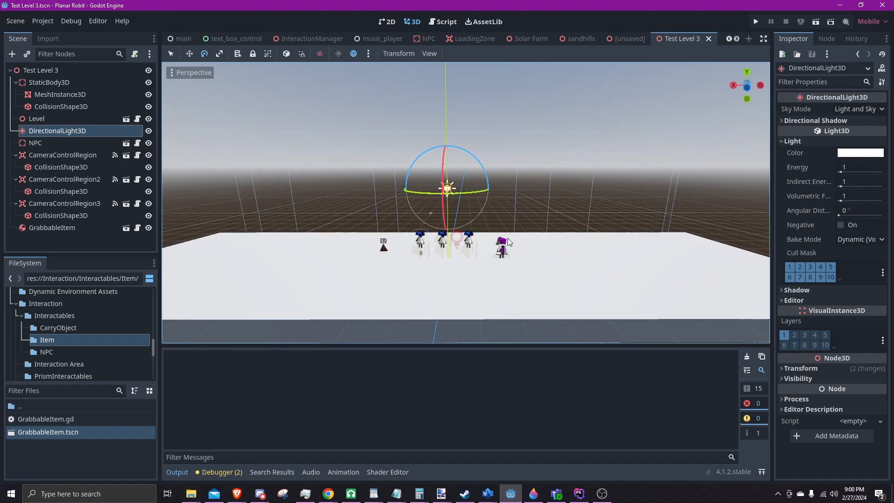
mouse_move(508, 238)
middle_mouse_down()
mouse_move(507, 252)
mouse_move(504, 224)
mouse_move(520, 235)
middle_mouse_up()
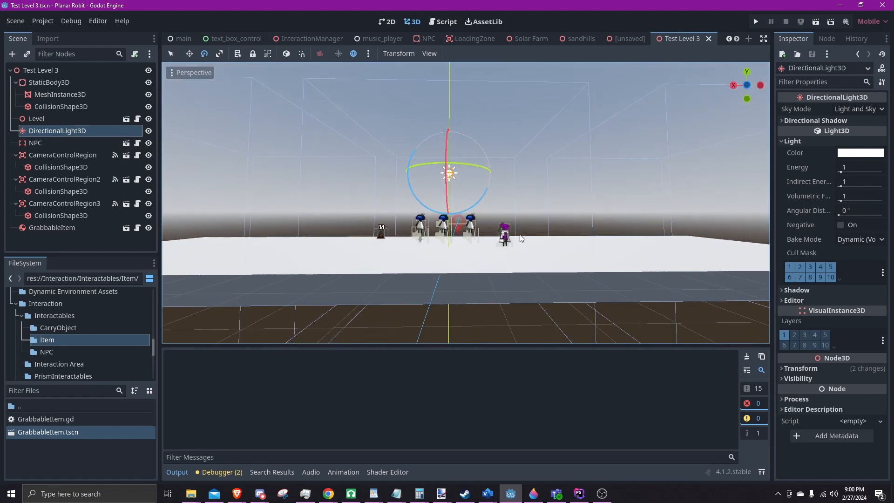